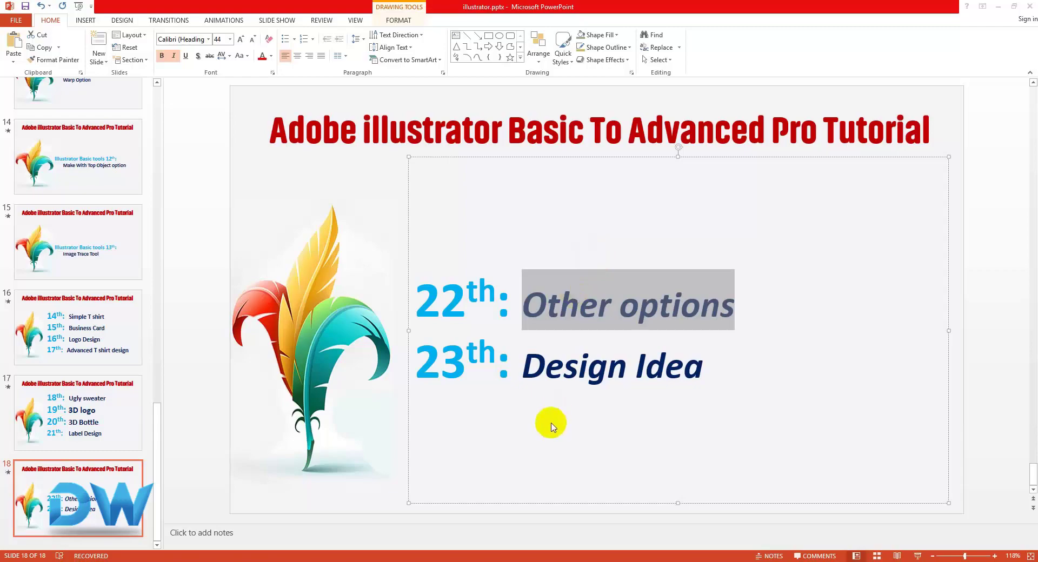
Switch from the PowerPoint slide deck to the blank Untitled-3 document in Illustrator
{"action": "left_click", "coordinate": [331, 559]}
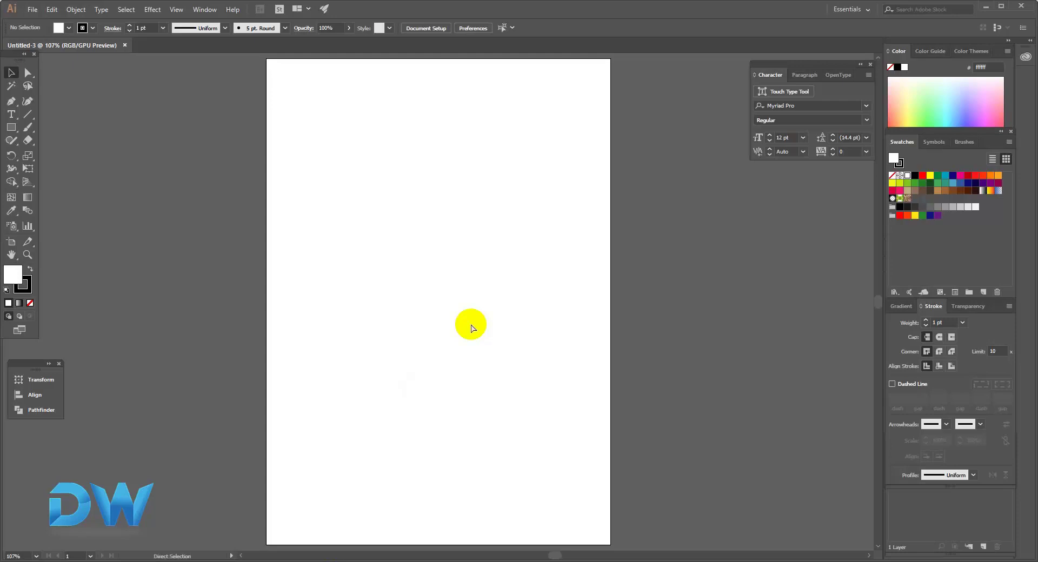
{"action": "key", "text": "ctrl+plus"}
{"action": "key", "text": "ctrl+plus"}
{"action": "key", "text": "ctrl+plus"}
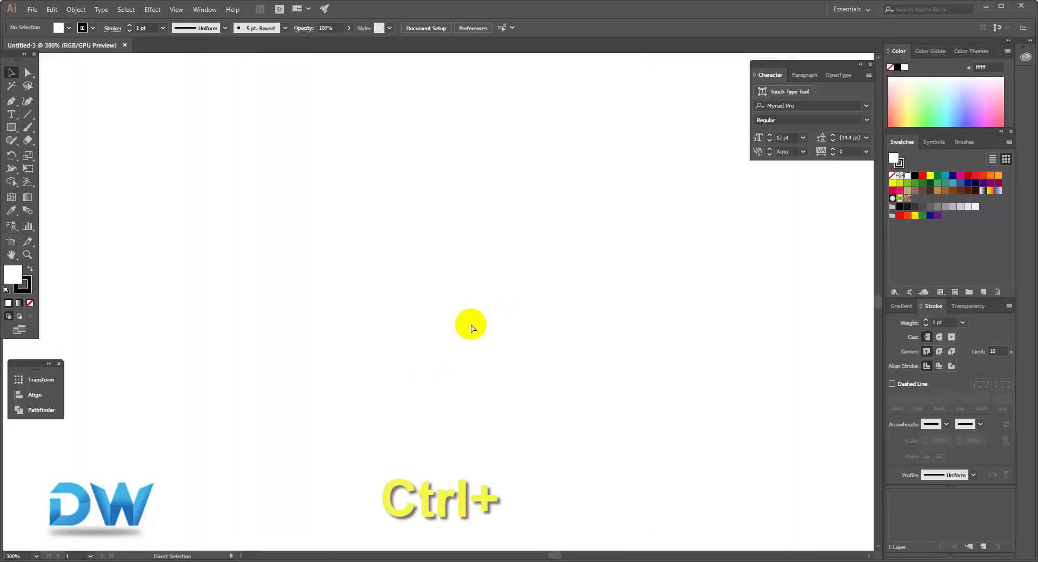
{"action": "key", "text": "ctrl+minus"}
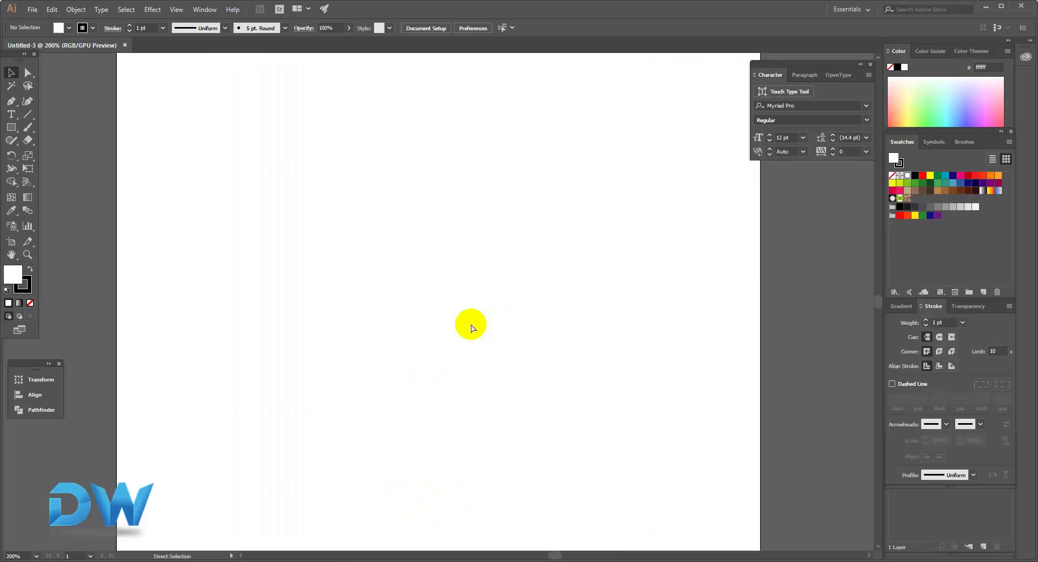
{"action": "key", "text": "ctrl+minus"}
{"action": "key", "text": "ctrl+minus"}
{"action": "key", "text": "ctrl+plus"}
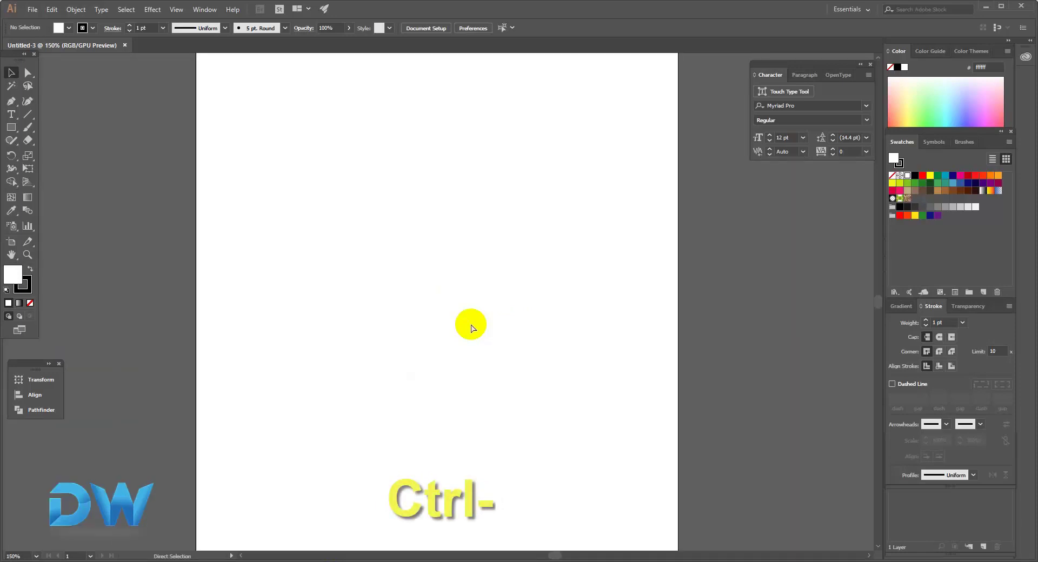
{"action": "key", "text": "ctrl+plus"}
{"action": "key", "text": "ctrl+minus"}
{"action": "key", "text": "ctrl+1"}
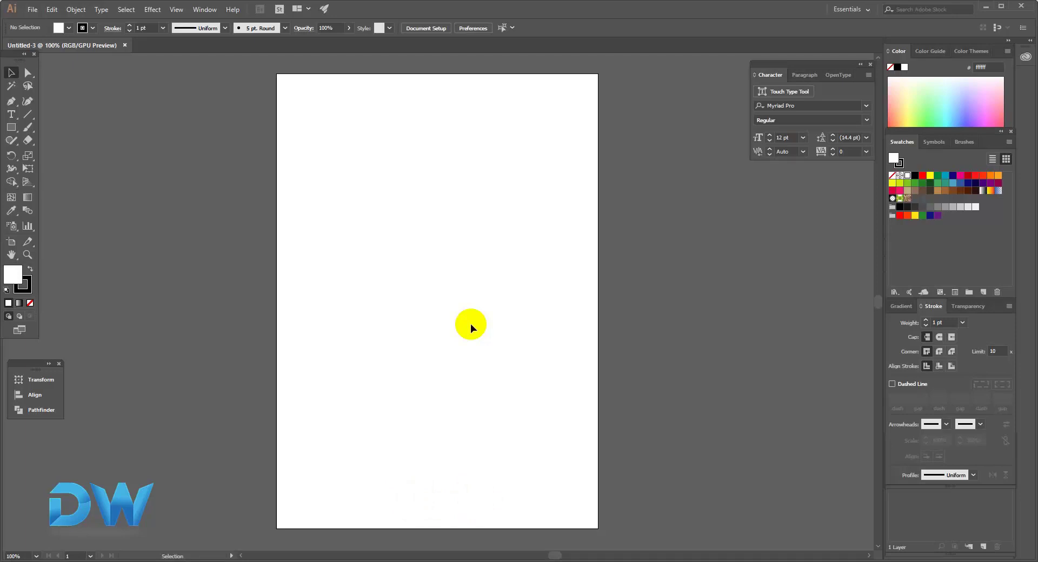
{"action": "key", "text": "ctrl+space"}
{"action": "left_click", "coordinate": [474, 326]}
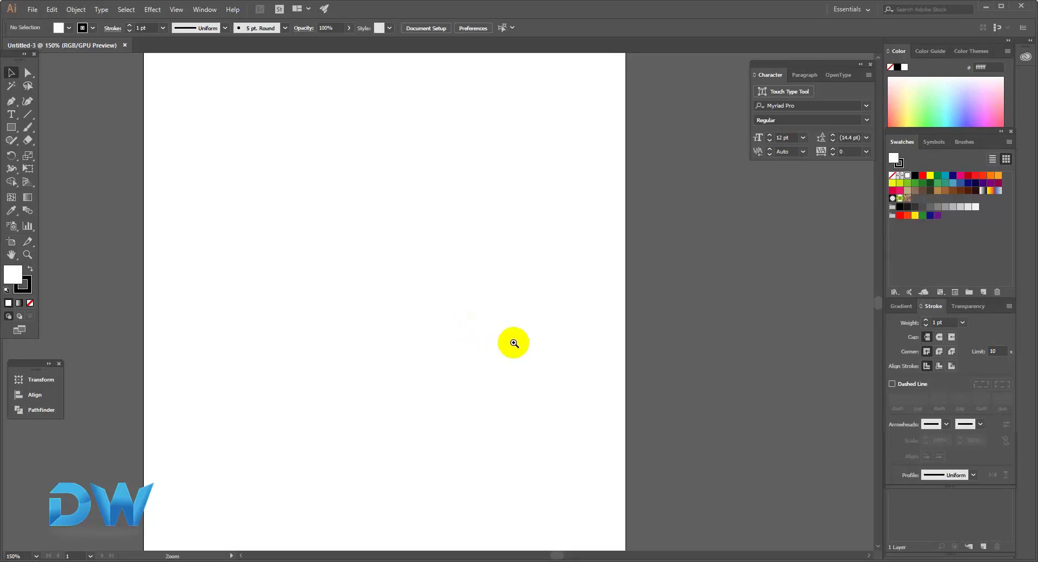
{"action": "mouse_move", "coordinate": [514, 343]}
{"action": "left_mouse_down"}
{"action": "mouse_move", "coordinate": [388, 340]}
{"action": "mouse_move", "coordinate": [758, 349]}
{"action": "mouse_move", "coordinate": [479, 338]}
{"action": "left_mouse_up"}
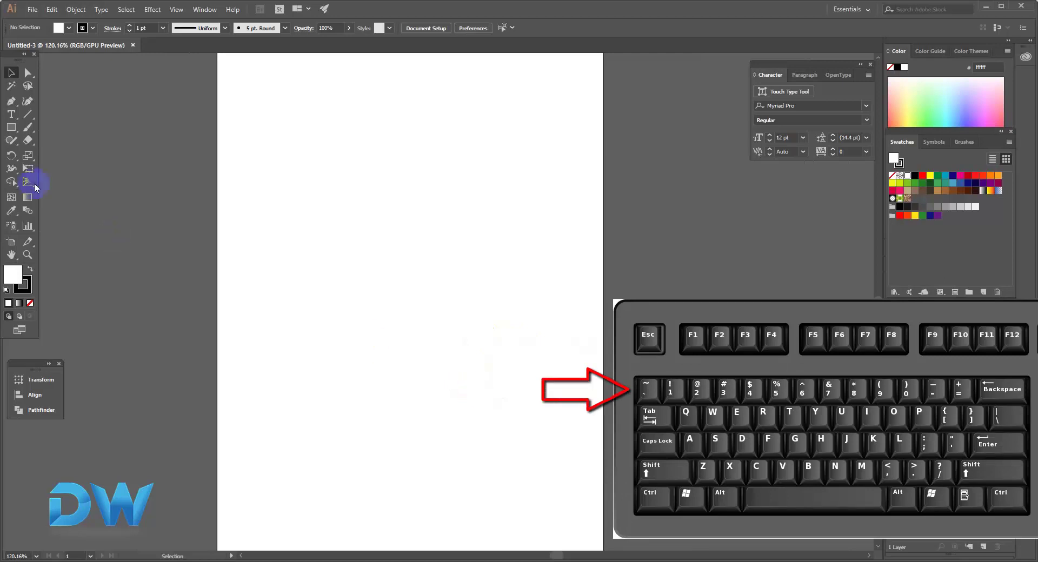
Draw a swirling spiral of ellipses, then move it off to the artboard's upper left
{"action": "mouse_move", "coordinate": [11, 128]}
{"action": "left_mouse_down"}
{"action": "mouse_move", "coordinate": [66, 164]}
{"action": "mouse_move", "coordinate": [64, 155]}
{"action": "left_mouse_up"}
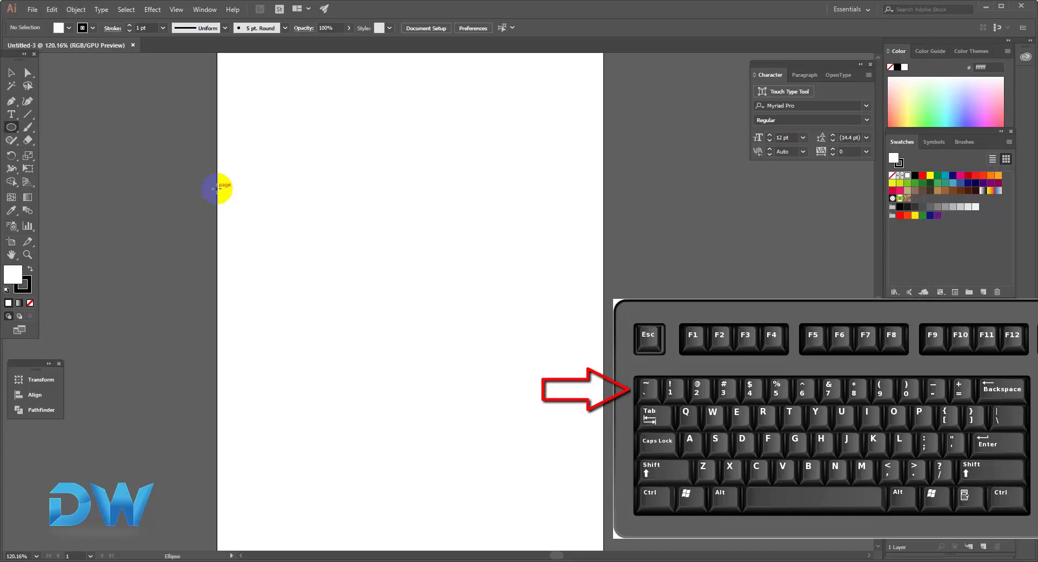
{"action": "mouse_move", "coordinate": [216, 188]}
{"action": "left_mouse_down"}
{"action": "mouse_move", "coordinate": [336, 275]}
{"action": "mouse_move", "coordinate": [352, 303]}
{"action": "mouse_move", "coordinate": [424, 329]}
{"action": "mouse_move", "coordinate": [384, 125]}
{"action": "mouse_move", "coordinate": [178, 142]}
{"action": "mouse_move", "coordinate": [155, 289]}
{"action": "mouse_move", "coordinate": [350, 396]}
{"action": "mouse_move", "coordinate": [590, 367]}
{"action": "mouse_move", "coordinate": [621, 352]}
{"action": "left_mouse_up"}
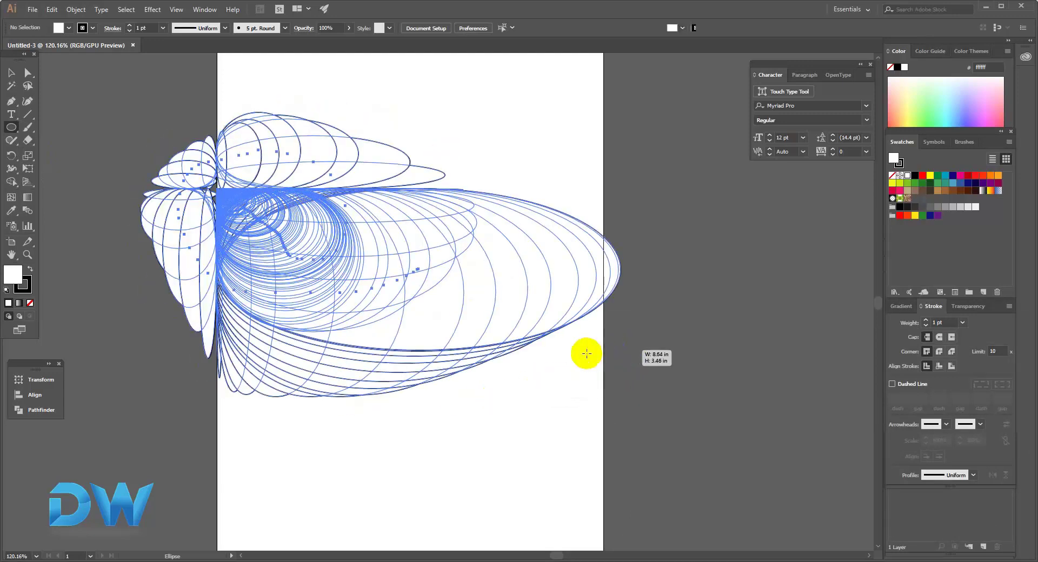
{"action": "left_click", "coordinate": [9, 75]}
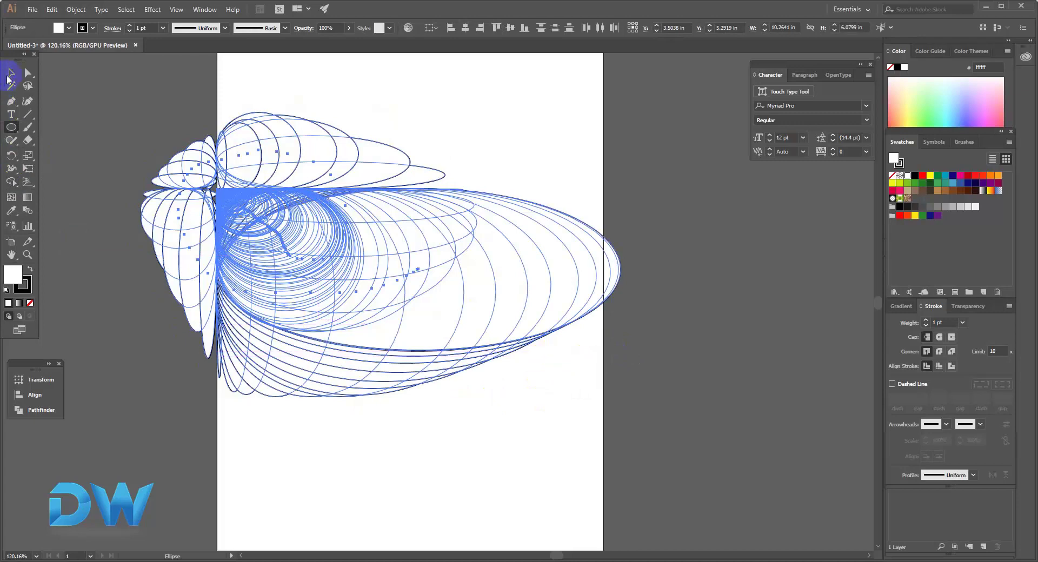
{"action": "left_click", "coordinate": [317, 274], "text": "ctrl+alt"}
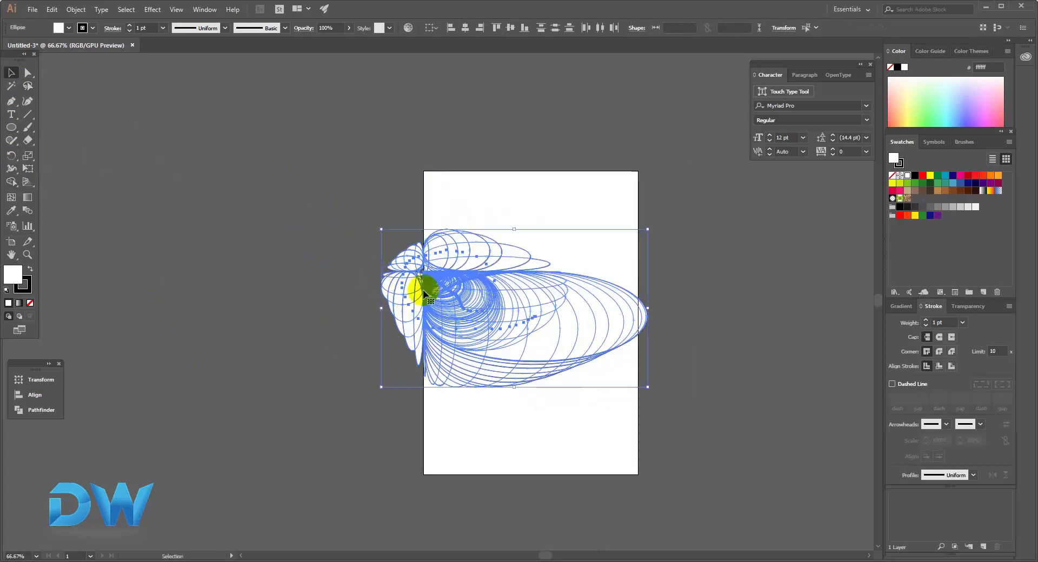
{"action": "left_click", "coordinate": [371, 273], "text": "ctrl+alt"}
{"action": "mouse_move", "coordinate": [430, 287]}
{"action": "left_mouse_down"}
{"action": "mouse_move", "coordinate": [221, 250]}
{"action": "mouse_move", "coordinate": [162, 181]}
{"action": "left_mouse_up"}
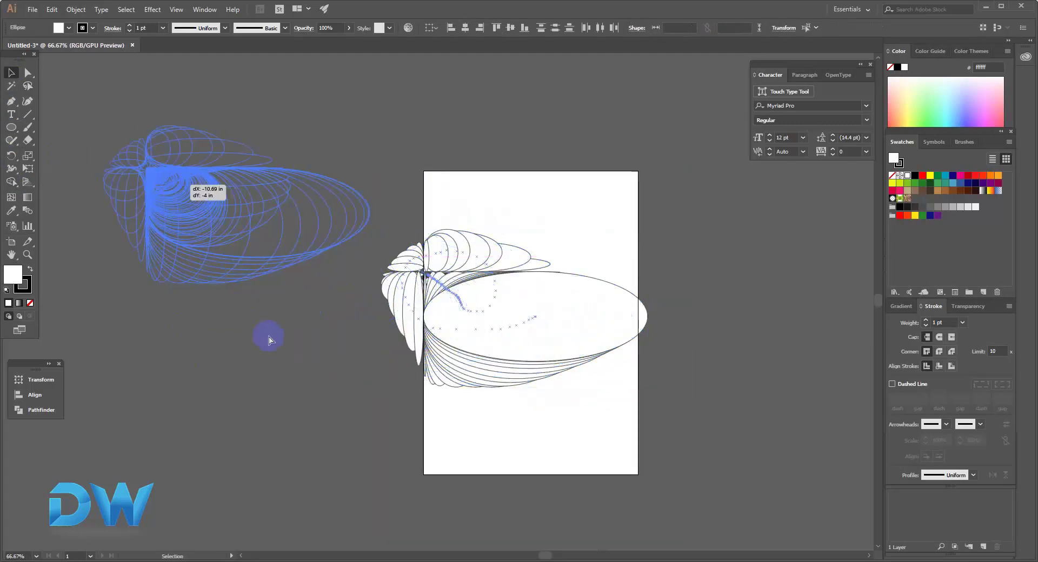
{"action": "left_click", "coordinate": [160, 279]}
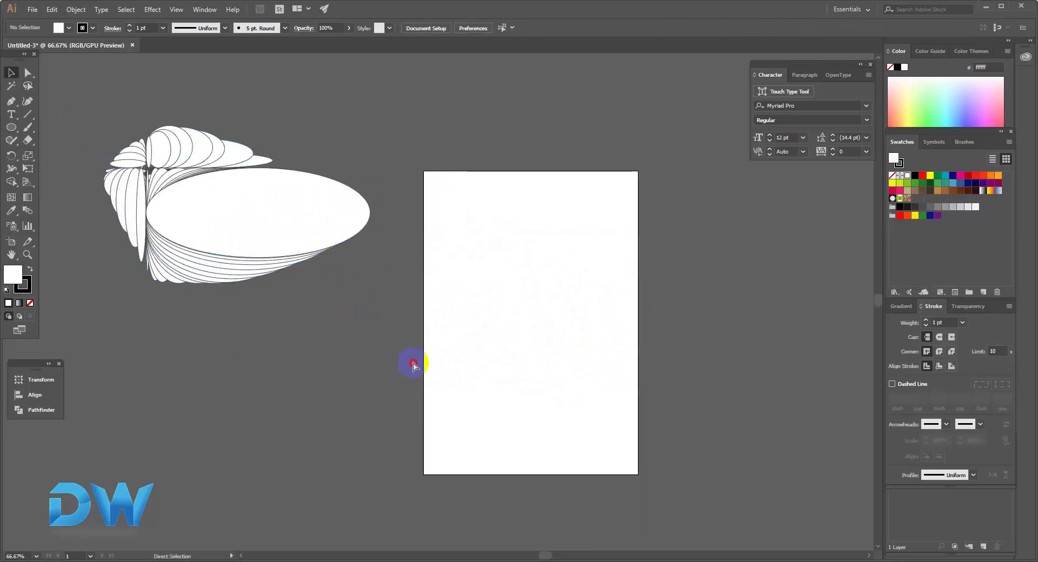
Give all the ellipses no fill and yellow outlines
{"action": "key", "text": "ctrl+a"}
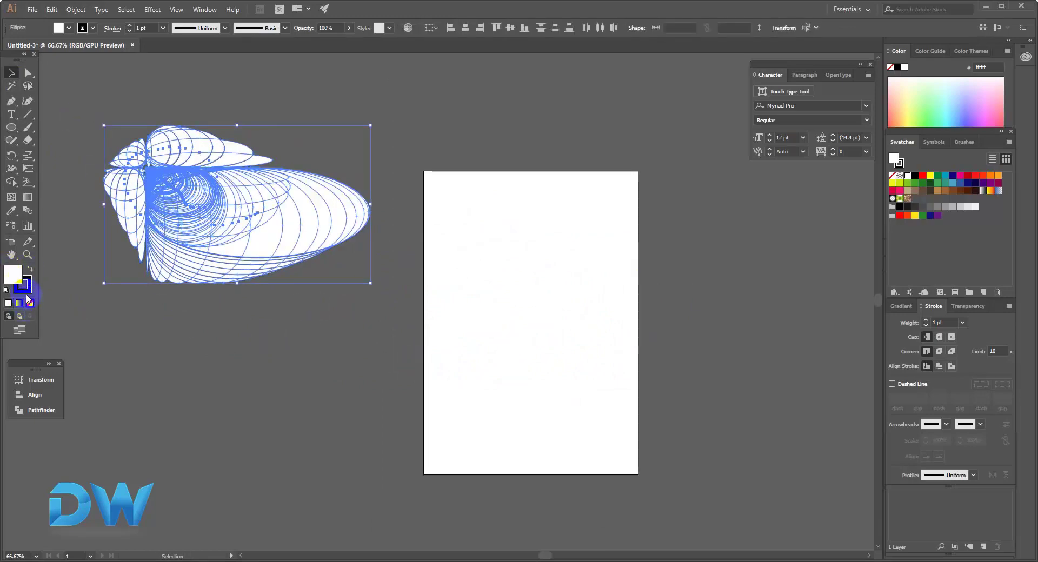
{"action": "left_click", "coordinate": [30, 303]}
{"action": "left_click", "coordinate": [23, 284]}
{"action": "left_click", "coordinate": [913, 174]}
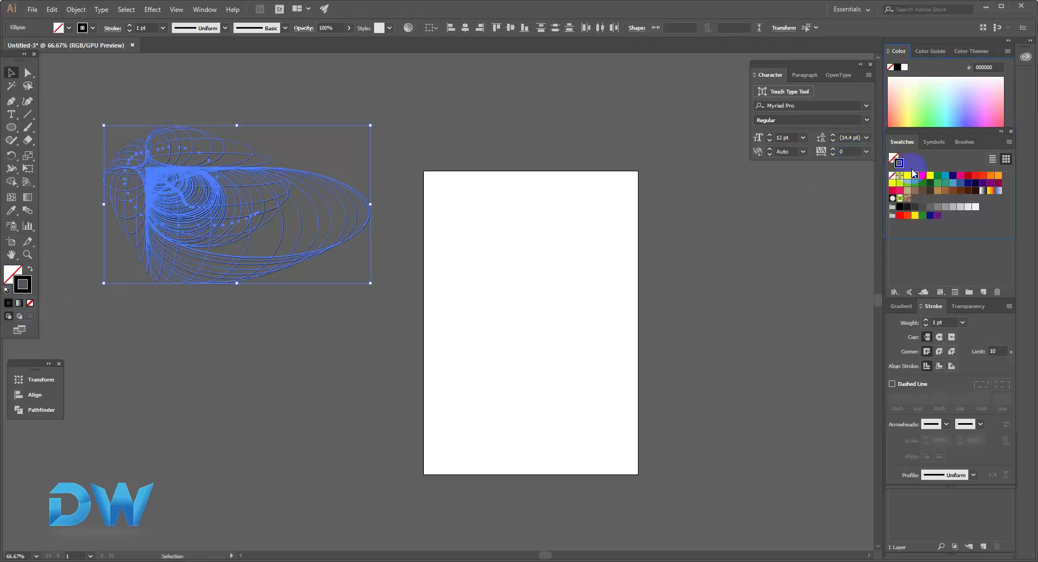
{"action": "left_click", "coordinate": [930, 175]}
{"action": "left_click", "coordinate": [482, 134]}
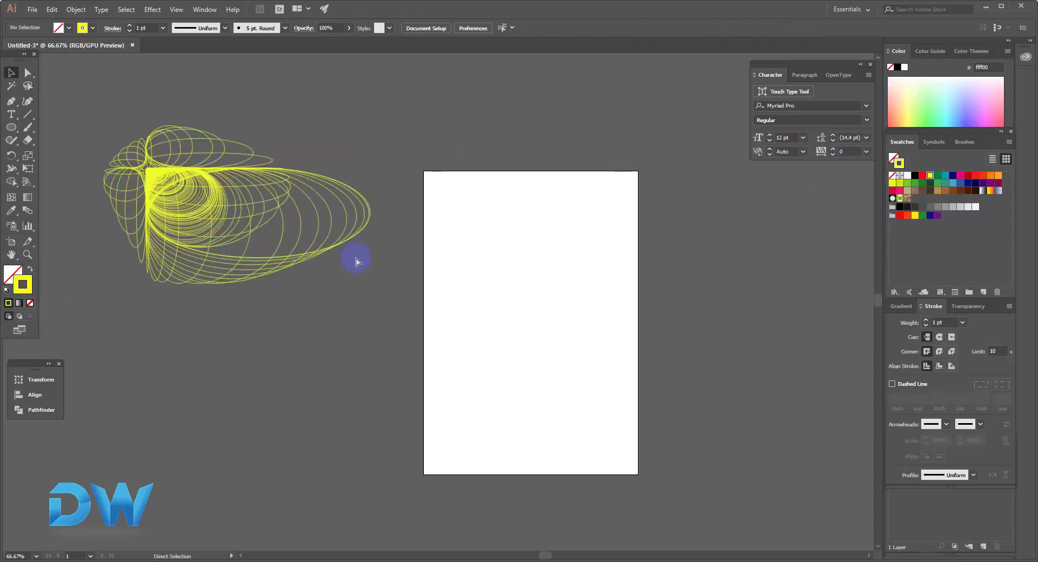
Draw an enlarged swirling spiral of hexagon outlines right of the artboard
{"action": "mouse_move", "coordinate": [11, 127]}
{"action": "left_mouse_down"}
{"action": "mouse_move", "coordinate": [63, 182]}
{"action": "mouse_move", "coordinate": [63, 167]}
{"action": "left_mouse_up"}
{"action": "left_click_drag", "start_coordinate": [471, 322], "coordinate": [198, 290]}
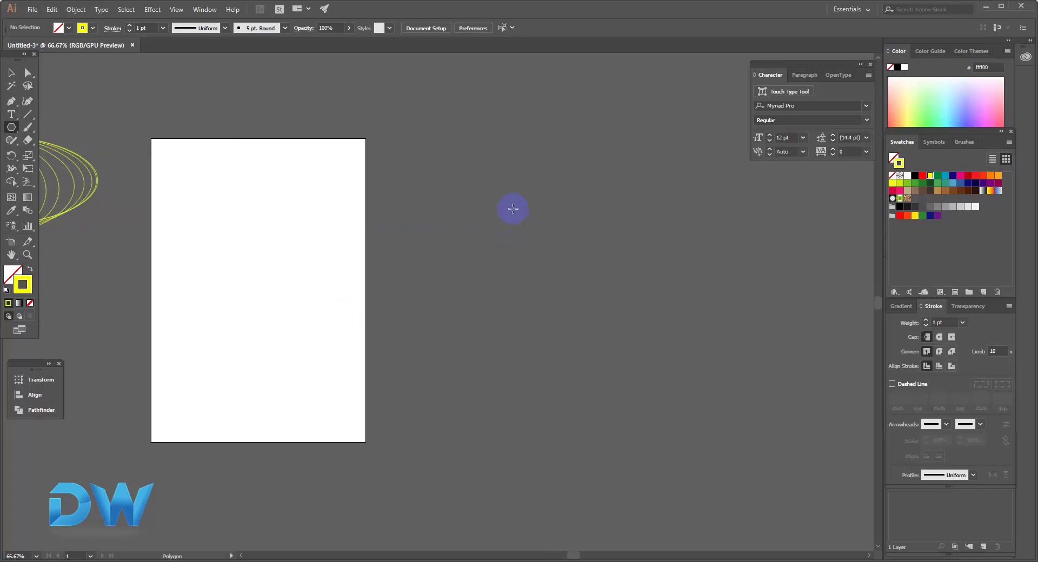
{"action": "left_click_drag", "start_coordinate": [513, 209], "coordinate": [655, 212]}
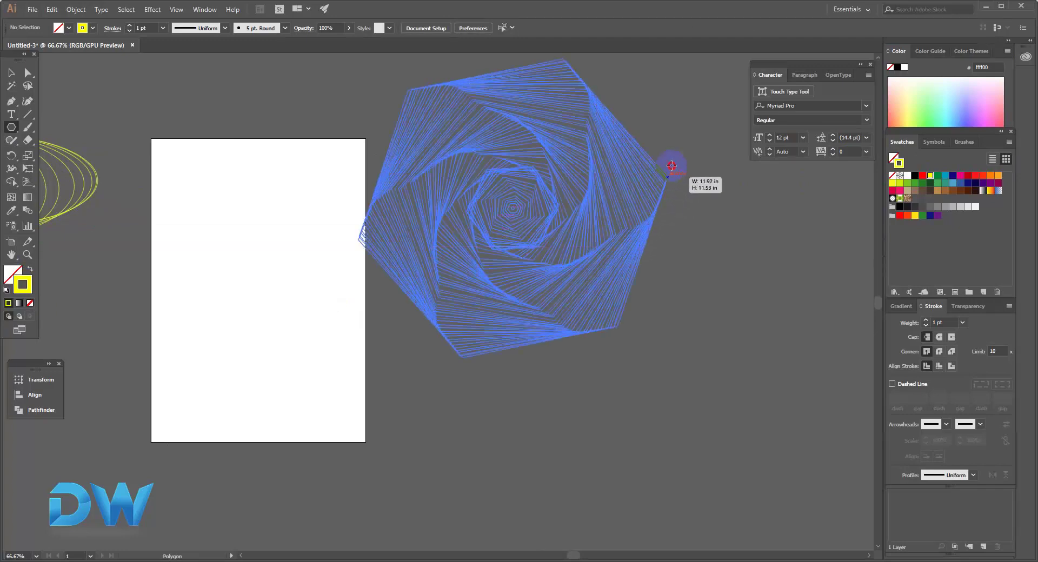
{"action": "left_click_drag", "start_coordinate": [654, 212], "coordinate": [668, 127]}
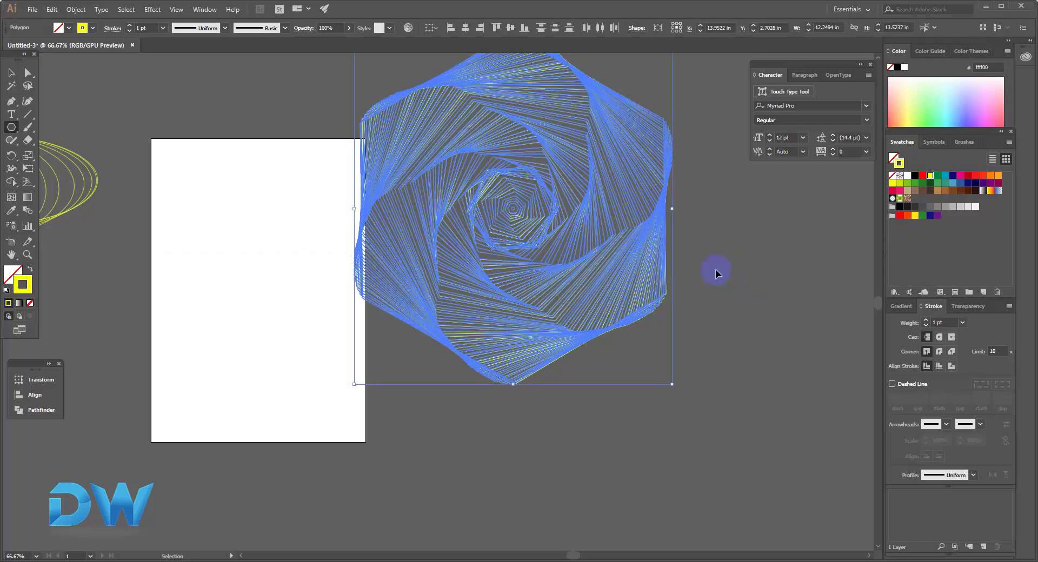
{"action": "key", "text": "ctrl+shift+a"}
{"action": "mouse_move", "coordinate": [616, 313]}
{"action": "left_mouse_down"}
{"action": "mouse_move", "coordinate": [560, 369]}
{"action": "mouse_move", "coordinate": [576, 333]}
{"action": "left_mouse_up"}
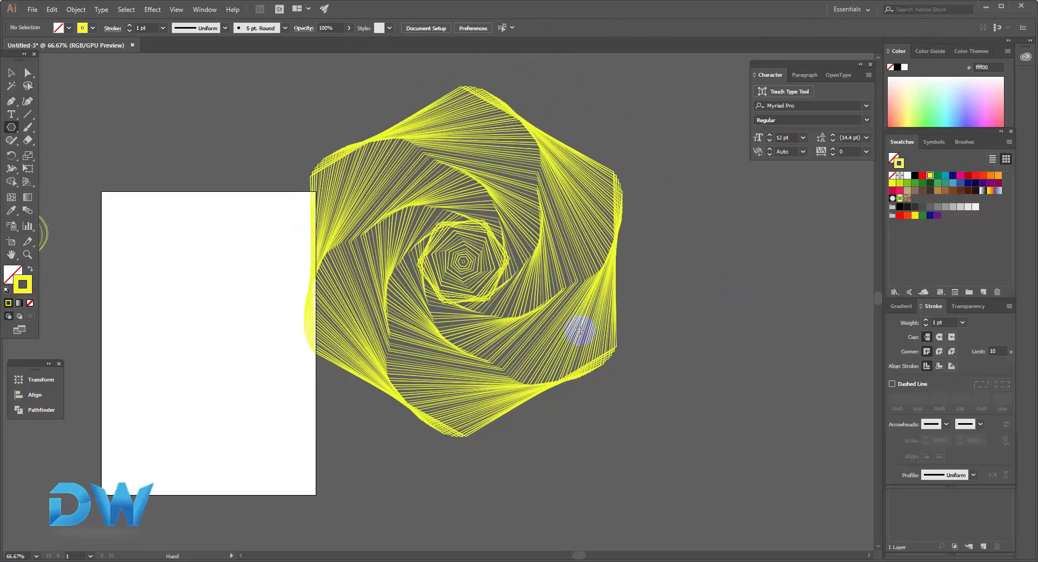
Select the hexagon spiral and move it further to the artboard's upper right
{"action": "left_click", "coordinate": [12, 74]}
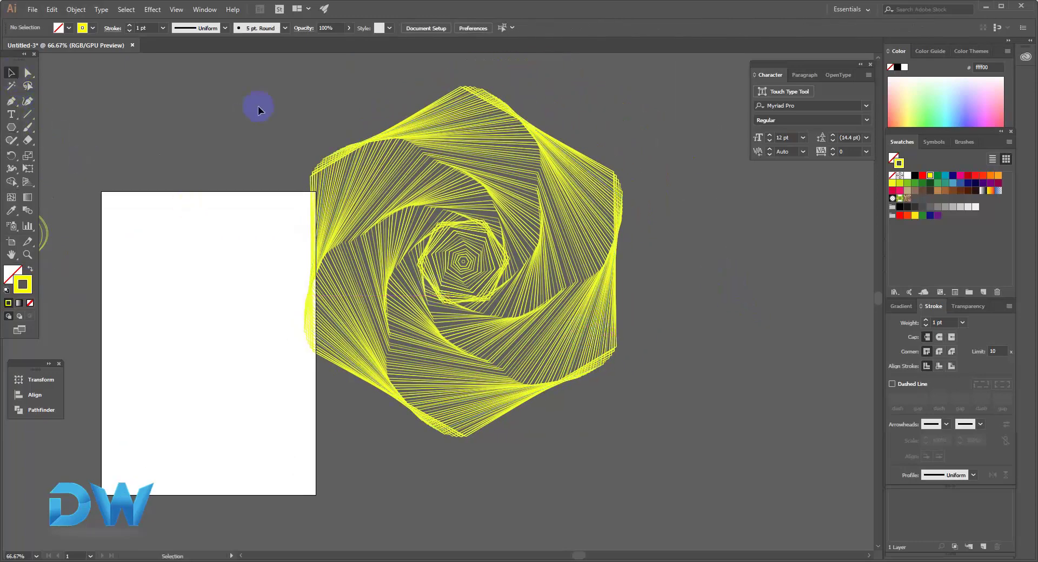
{"action": "left_click_drag", "start_coordinate": [259, 106], "coordinate": [660, 440]}
{"action": "left_click", "coordinate": [512, 352], "text": "alt"}
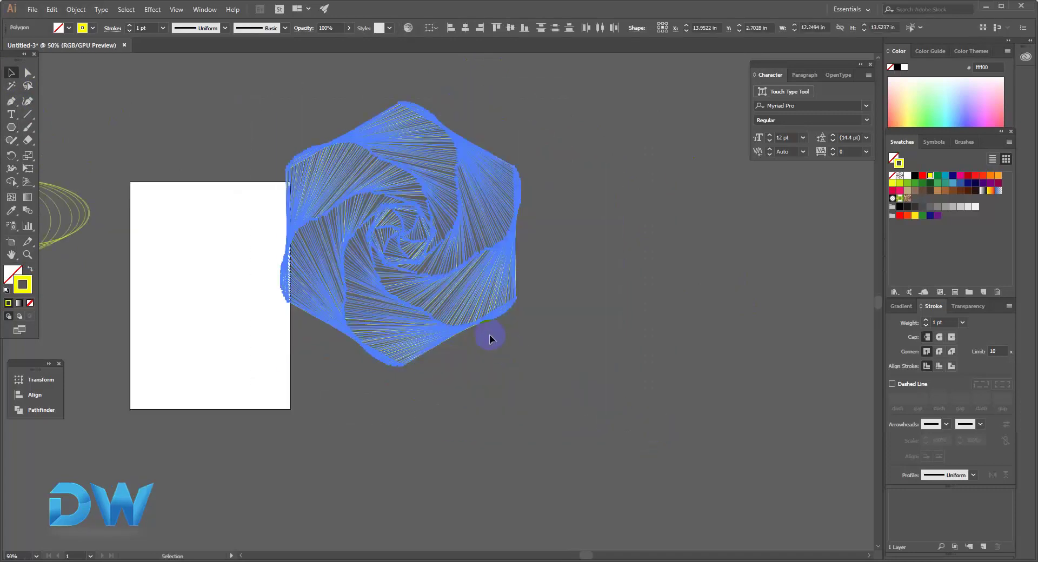
{"action": "left_click_drag", "start_coordinate": [394, 251], "coordinate": [566, 400]}
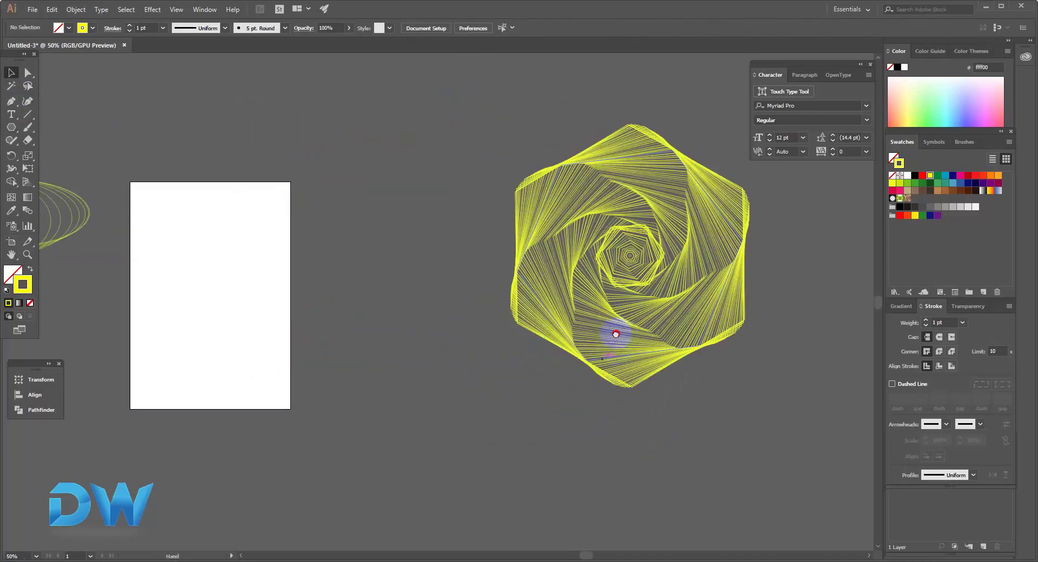
{"action": "left_click_drag", "start_coordinate": [614, 336], "coordinate": [441, 344]}
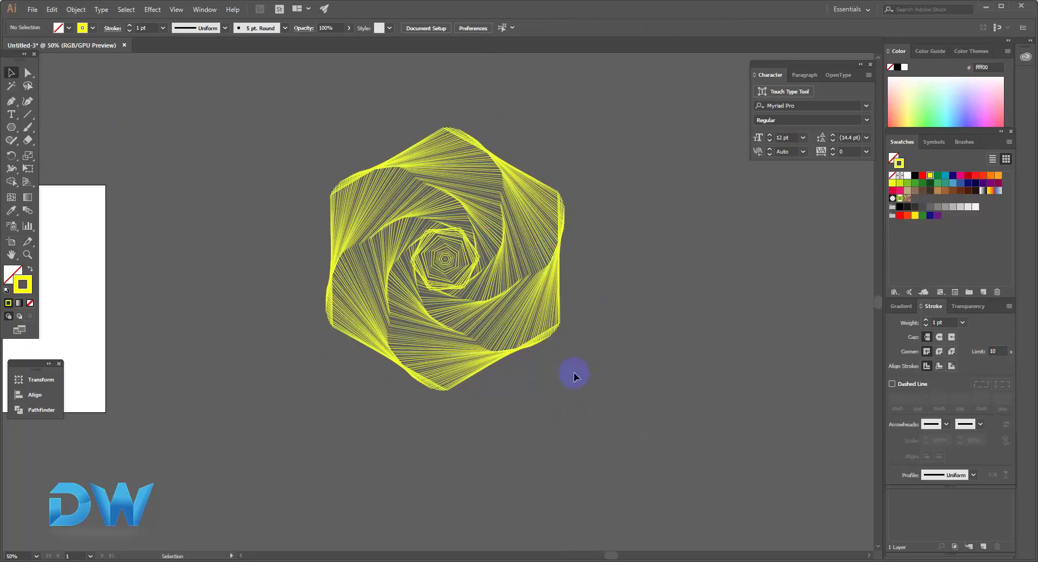
{"action": "left_click_drag", "start_coordinate": [573, 372], "coordinate": [596, 309]}
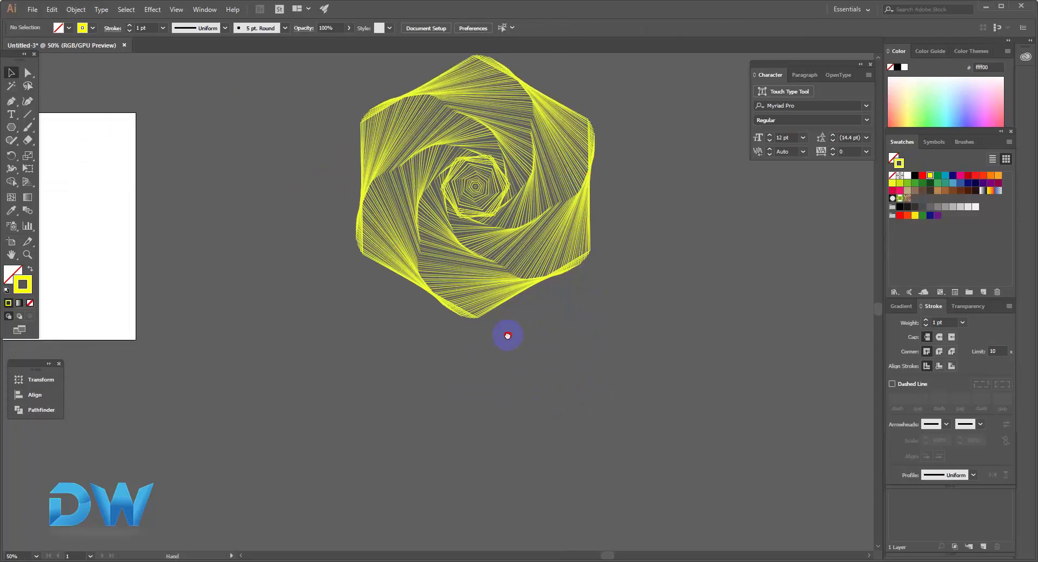
{"action": "left_click_drag", "start_coordinate": [505, 338], "coordinate": [481, 322]}
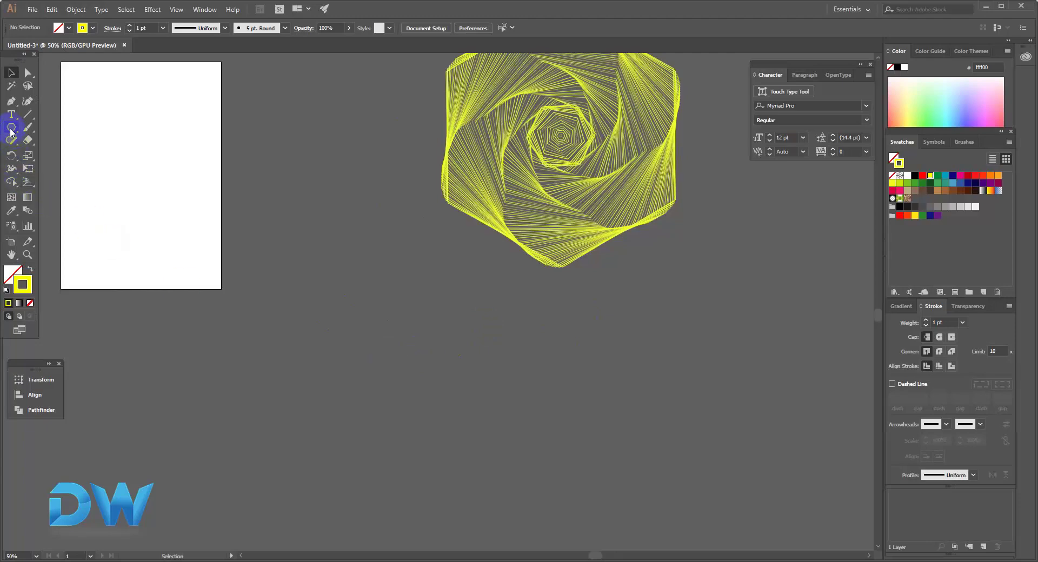
Draw a swirled five-point star spiral below the hexagons, then zoom out to show all three patterns
{"action": "left_click_drag", "start_coordinate": [11, 130], "coordinate": [62, 179]}
{"action": "mouse_move", "coordinate": [366, 454]}
{"action": "left_mouse_down"}
{"action": "mouse_move", "coordinate": [348, 283]}
{"action": "mouse_move", "coordinate": [419, 302]}
{"action": "mouse_move", "coordinate": [588, 401]}
{"action": "mouse_move", "coordinate": [542, 338]}
{"action": "mouse_move", "coordinate": [546, 396]}
{"action": "left_mouse_up"}
{"action": "left_click", "coordinate": [588, 401], "text": "ctrl"}
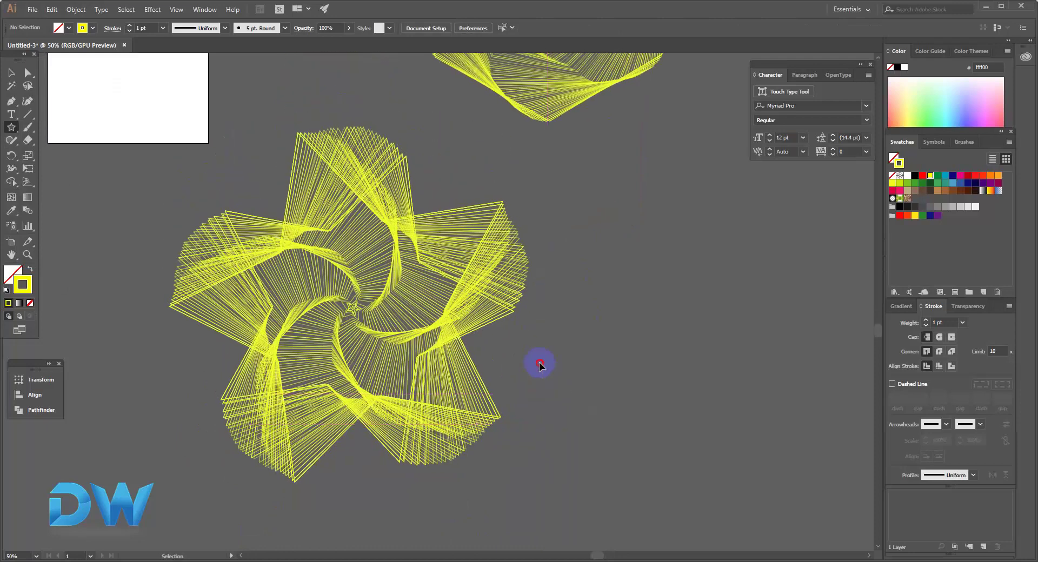
{"action": "key", "text": "ctrl+minus"}
{"action": "key", "text": "ctrl+minus"}
{"action": "left_click_drag", "start_coordinate": [420, 358], "coordinate": [450, 394]}
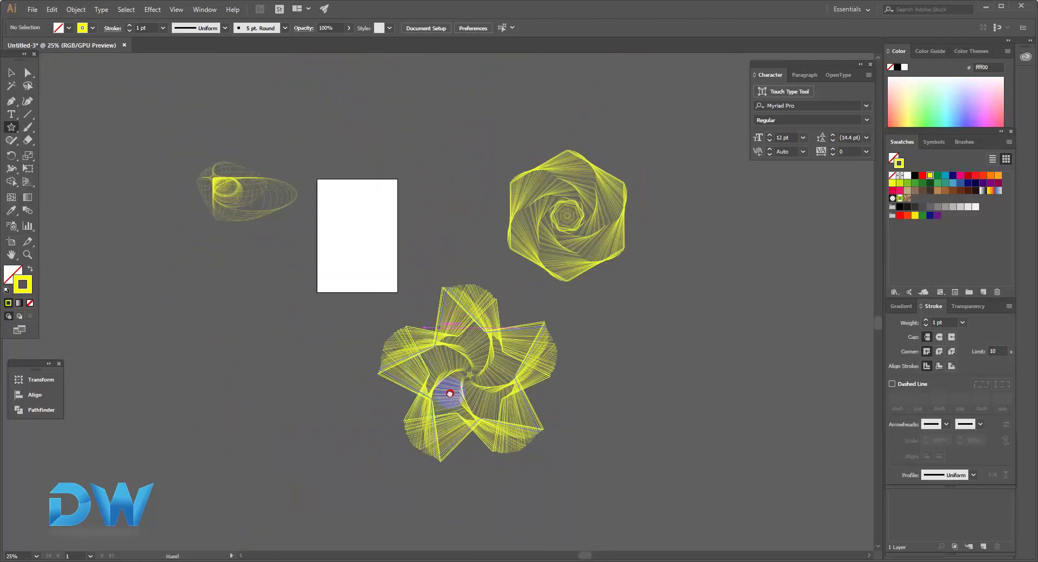
{"action": "left_click_drag", "start_coordinate": [393, 373], "coordinate": [433, 359]}
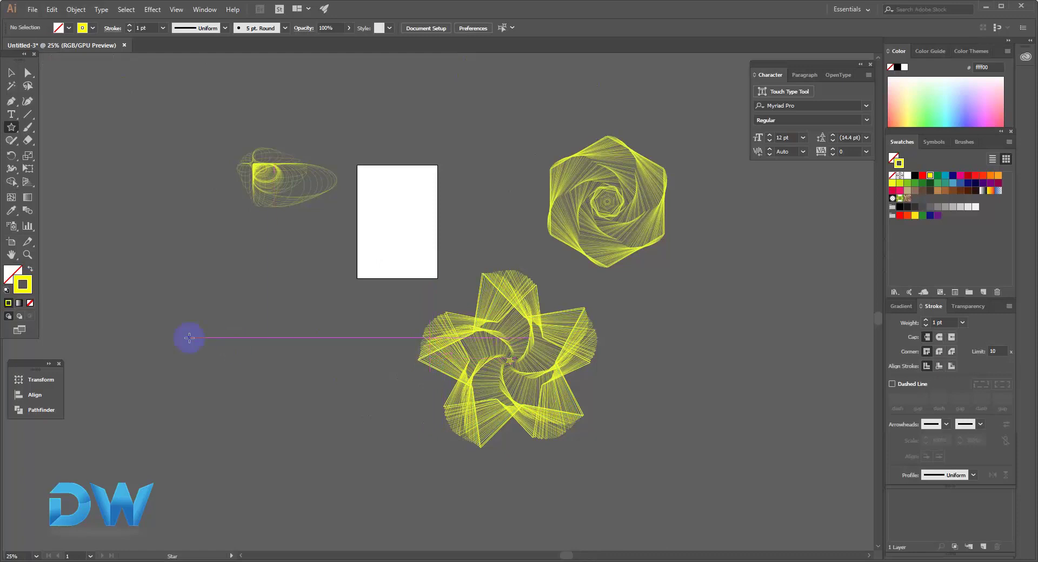
{"action": "left_click", "coordinate": [11, 127]}
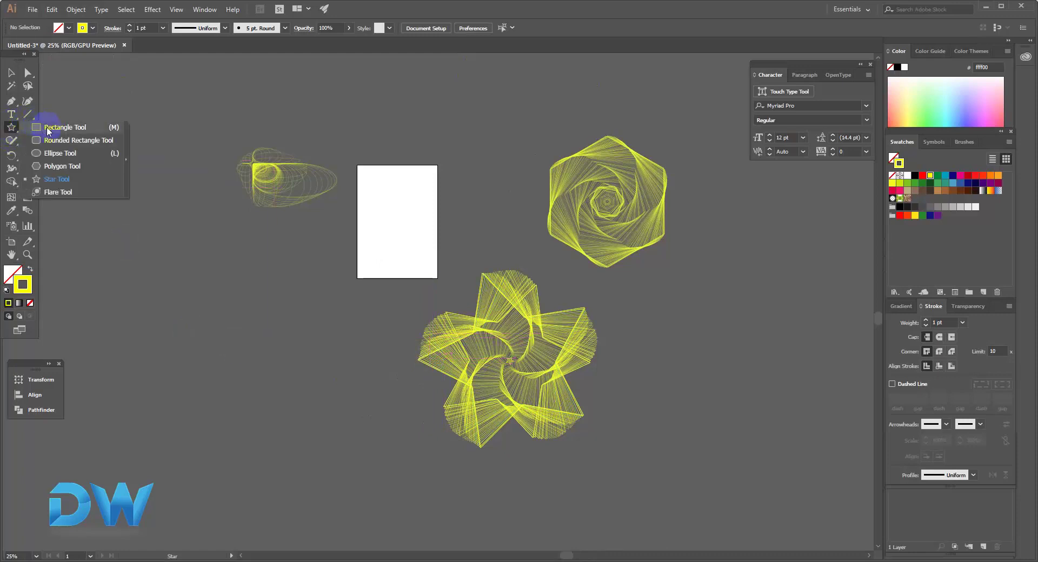
{"action": "left_click", "coordinate": [74, 141]}
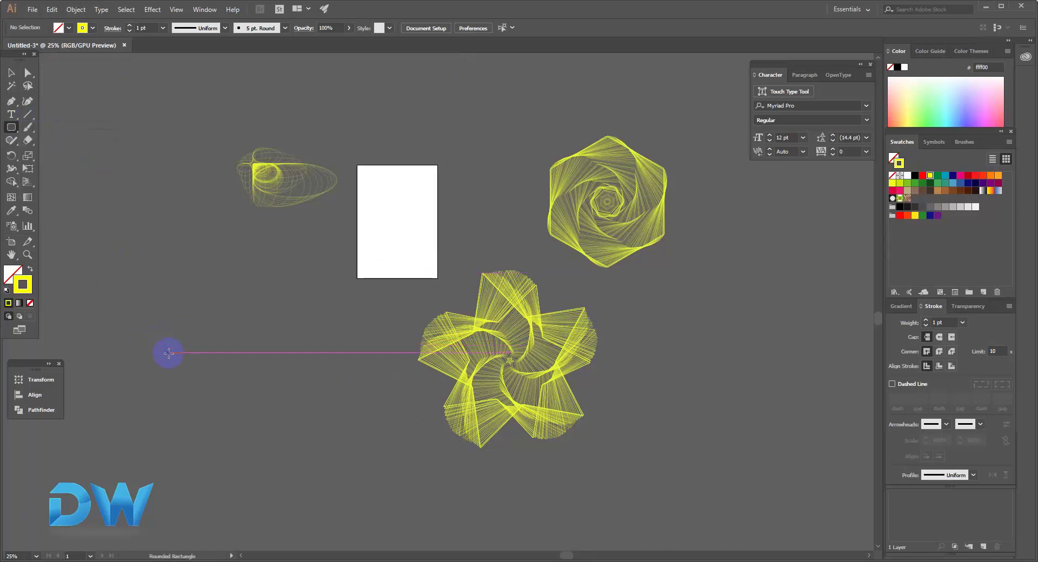
{"action": "mouse_move", "coordinate": [169, 353]}
{"action": "left_mouse_down"}
{"action": "mouse_move", "coordinate": [152, 262]}
{"action": "mouse_move", "coordinate": [293, 437]}
{"action": "mouse_move", "coordinate": [298, 328]}
{"action": "left_mouse_up"}
{"action": "left_click", "coordinate": [299, 329]}
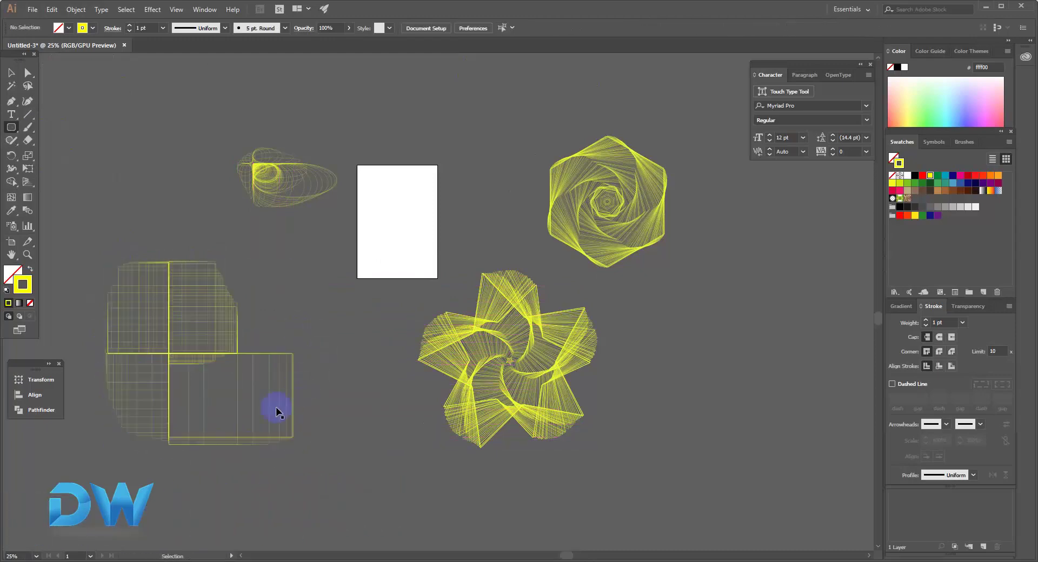
{"action": "key", "text": "ctrl+z"}
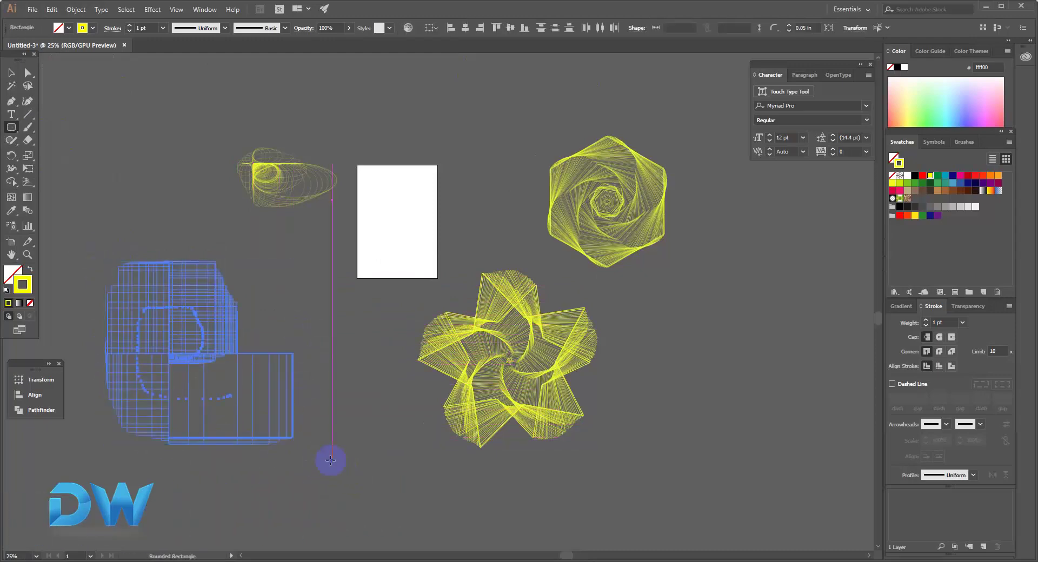
{"action": "key", "text": "Delete"}
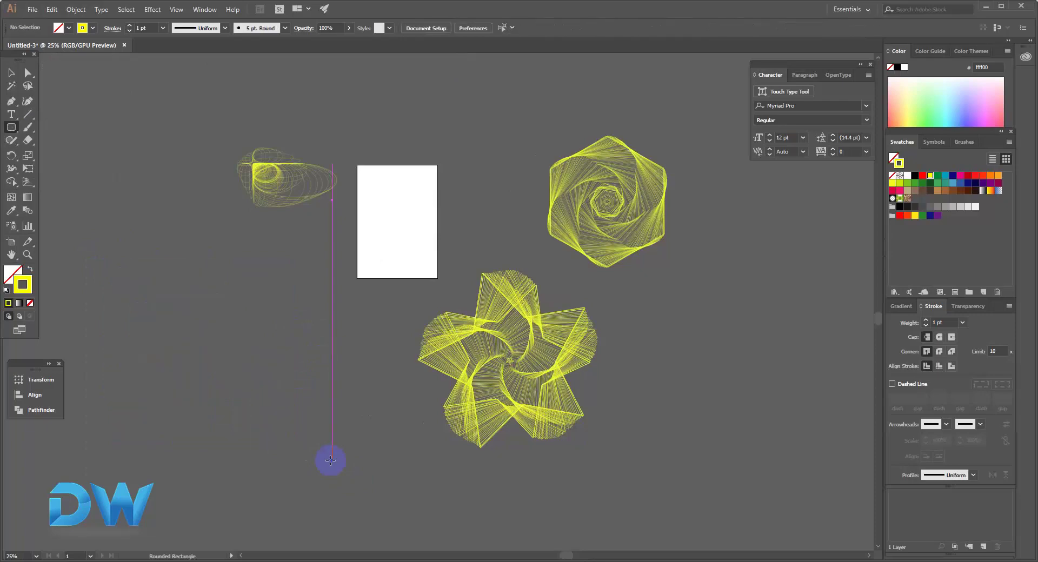
Pan left to empty canvas away from the spirals and browse the Distort & Transform effects
{"action": "key", "text": "v"}
{"action": "mouse_move", "coordinate": [588, 351]}
{"action": "left_mouse_down"}
{"action": "mouse_move", "coordinate": [426, 351]}
{"action": "mouse_move", "coordinate": [308, 332]}
{"action": "left_mouse_up"}
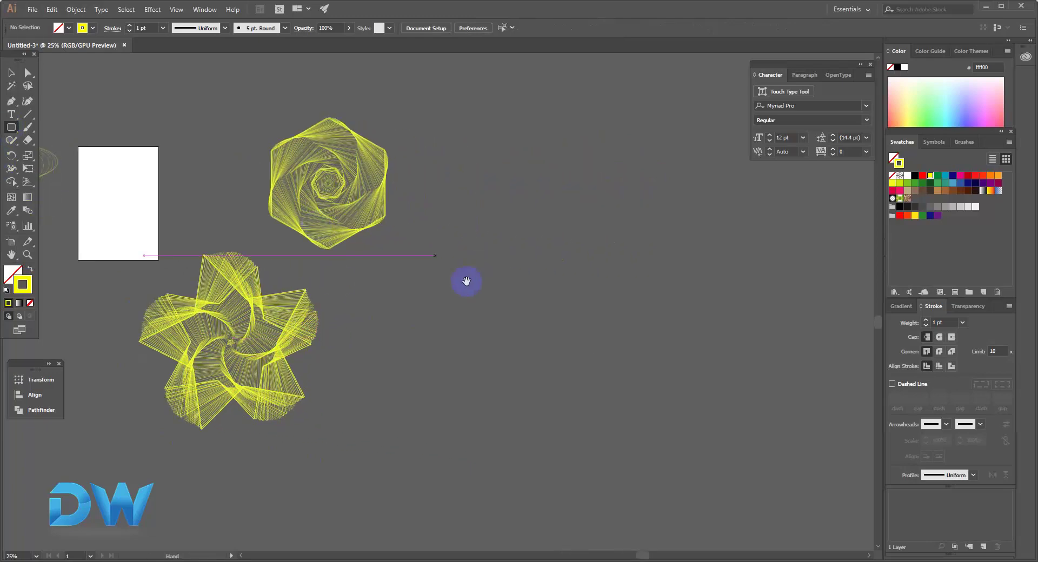
{"action": "mouse_move", "coordinate": [639, 317]}
{"action": "left_mouse_down"}
{"action": "mouse_move", "coordinate": [400, 273]}
{"action": "mouse_move", "coordinate": [295, 272]}
{"action": "left_mouse_up"}
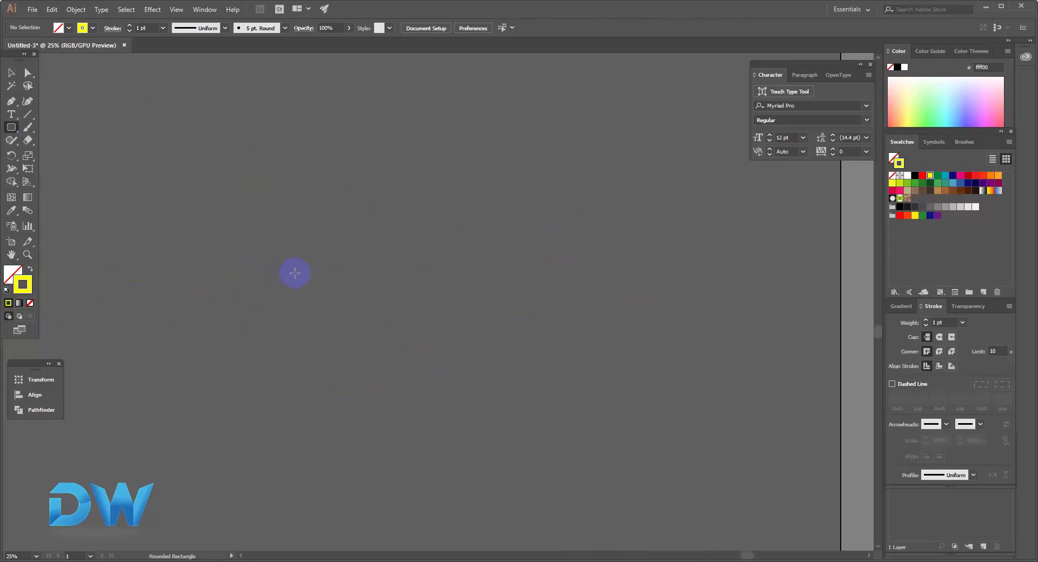
{"action": "left_click", "coordinate": [153, 16]}
{"action": "mouse_move", "coordinate": [186, 97]}
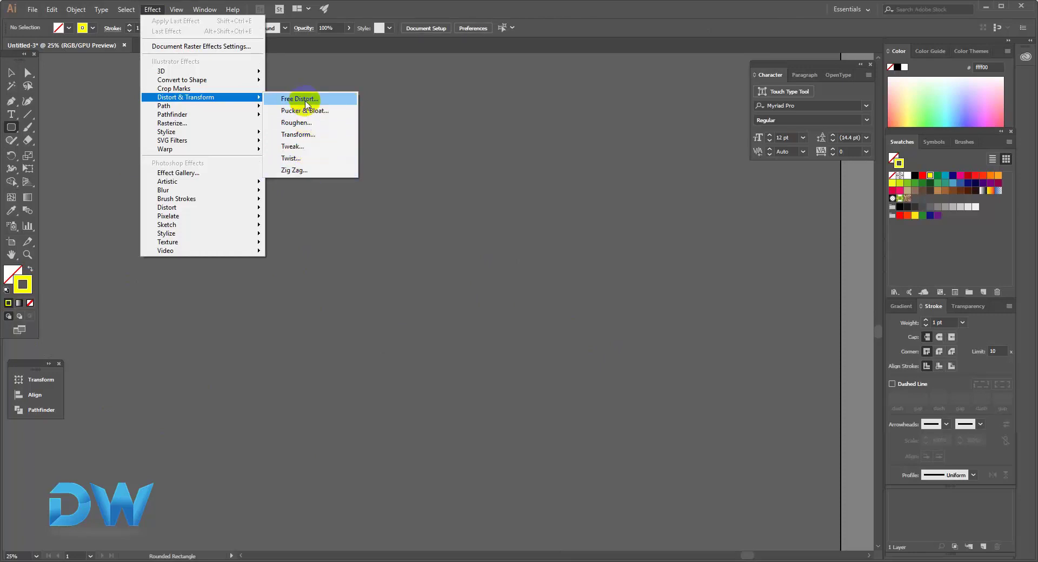
{"action": "left_click", "coordinate": [9, 132]}
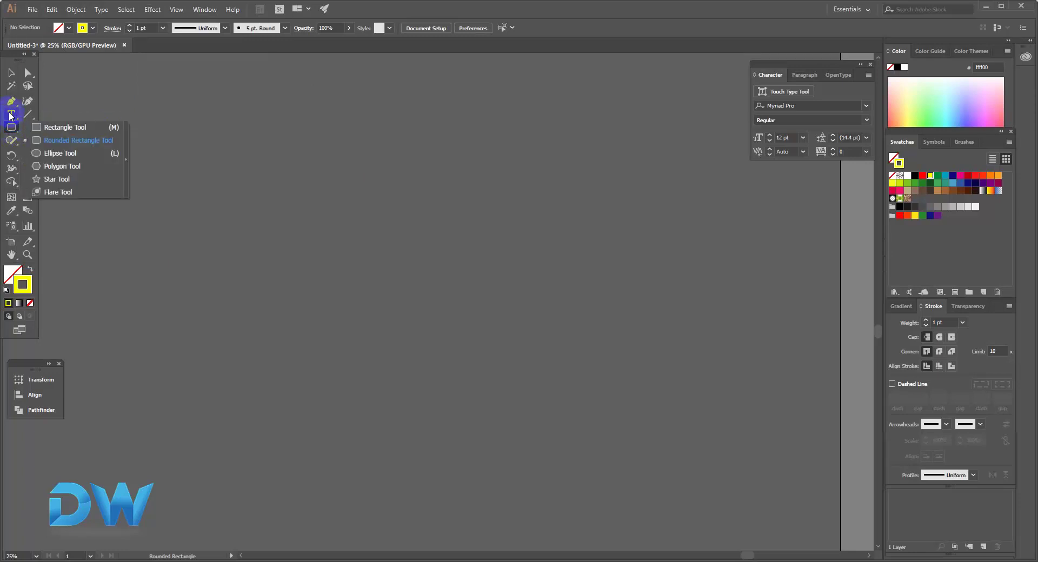
{"action": "left_click", "coordinate": [12, 115]}
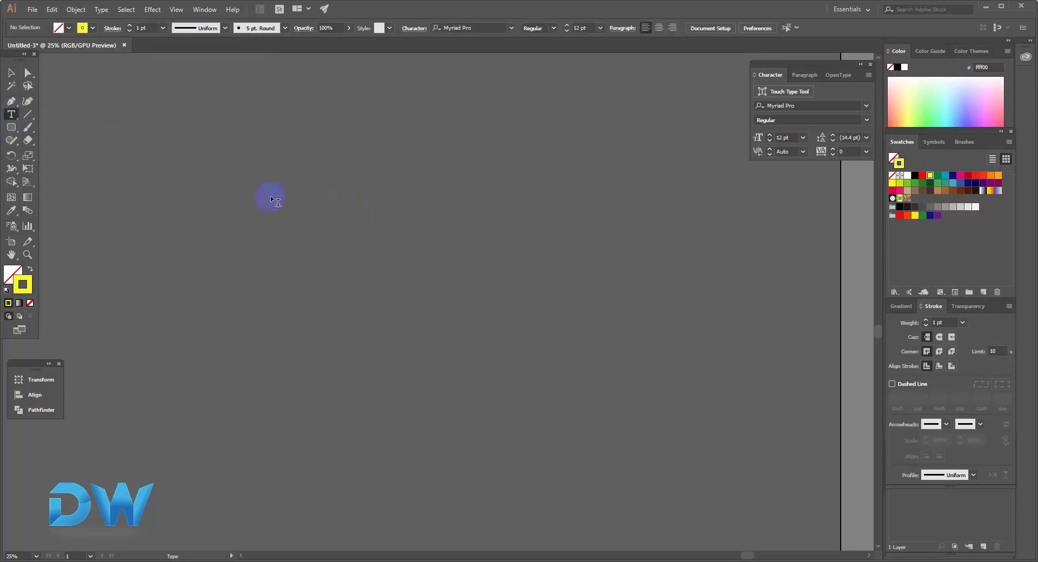
Draw a yellow rectangle and Free Distort it by pulling its top-right corner inward
{"action": "left_click", "coordinate": [71, 128]}
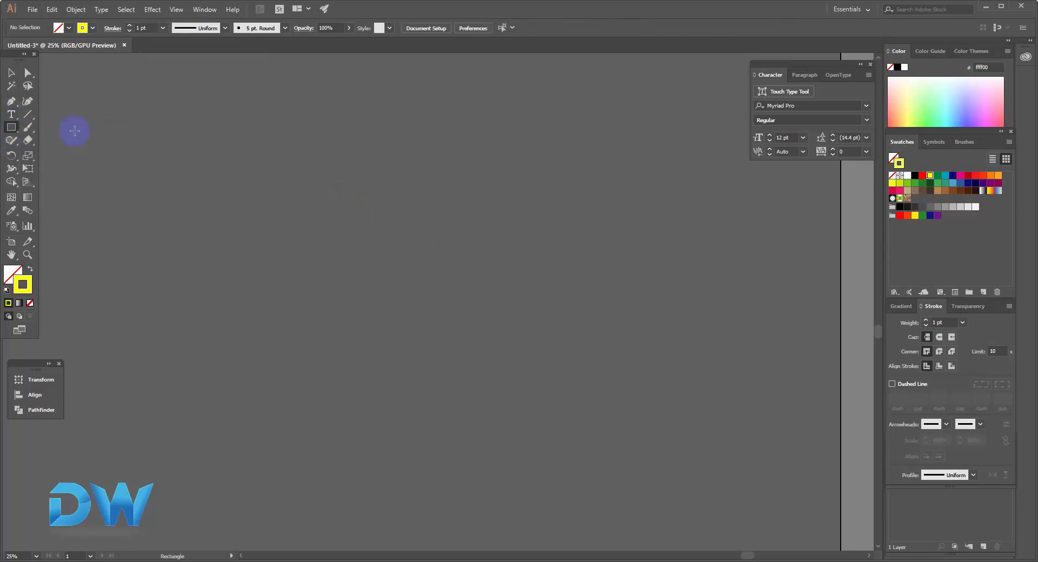
{"action": "left_click_drag", "start_coordinate": [281, 154], "coordinate": [470, 282]}
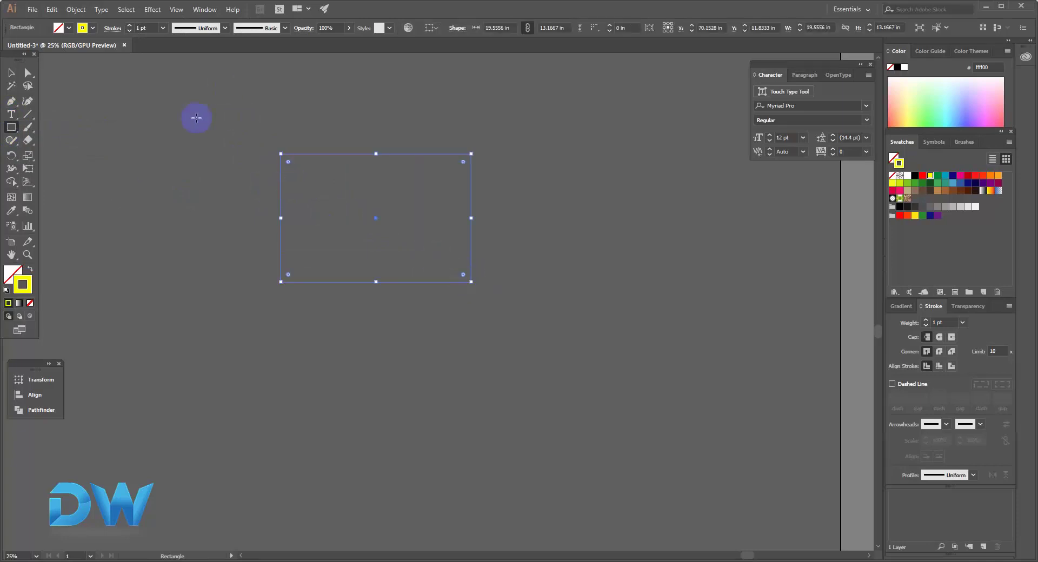
{"action": "left_click", "coordinate": [30, 270]}
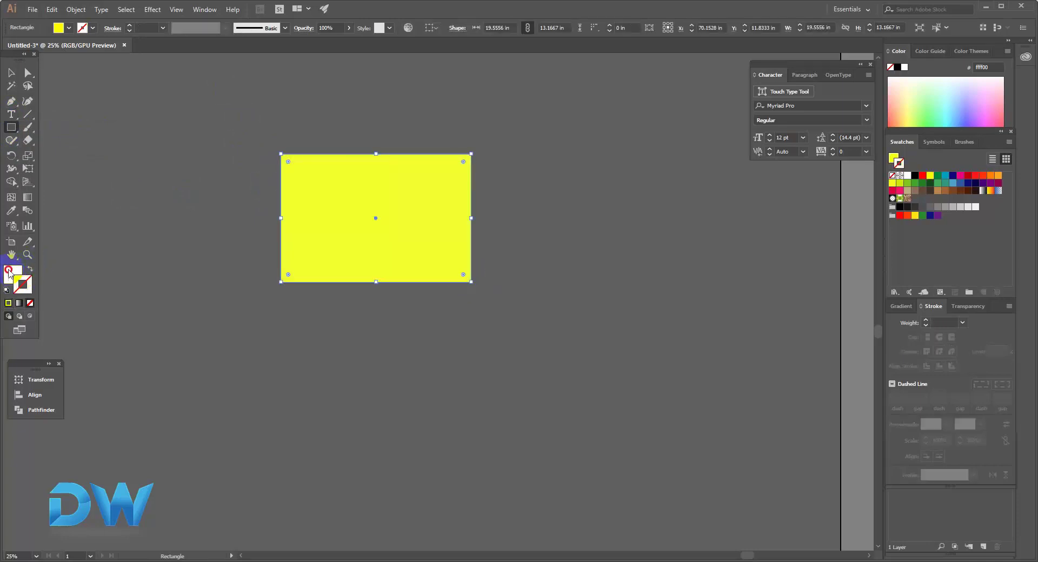
{"action": "left_click", "coordinate": [163, 17]}
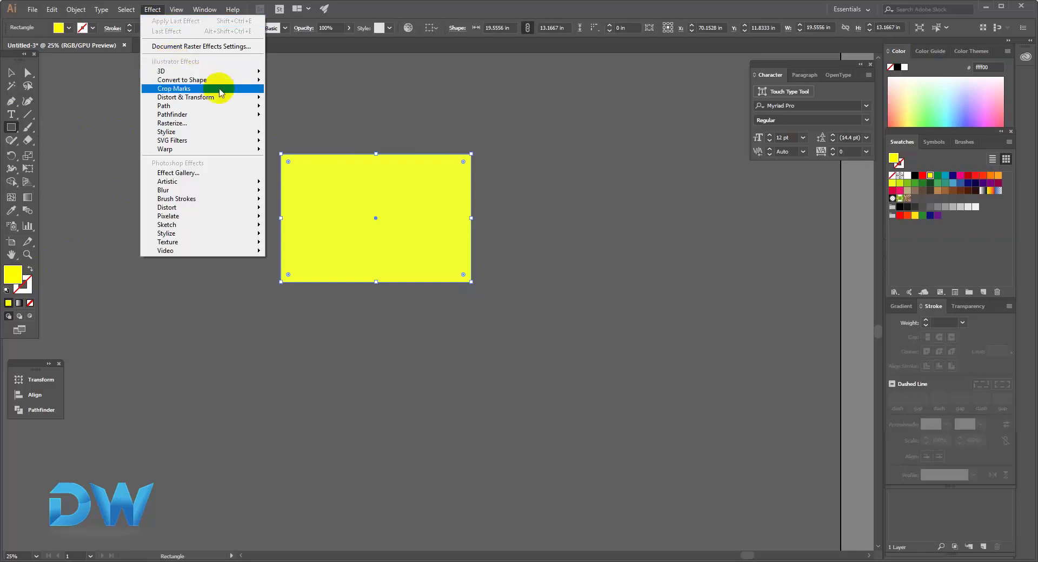
{"action": "left_click", "coordinate": [319, 99]}
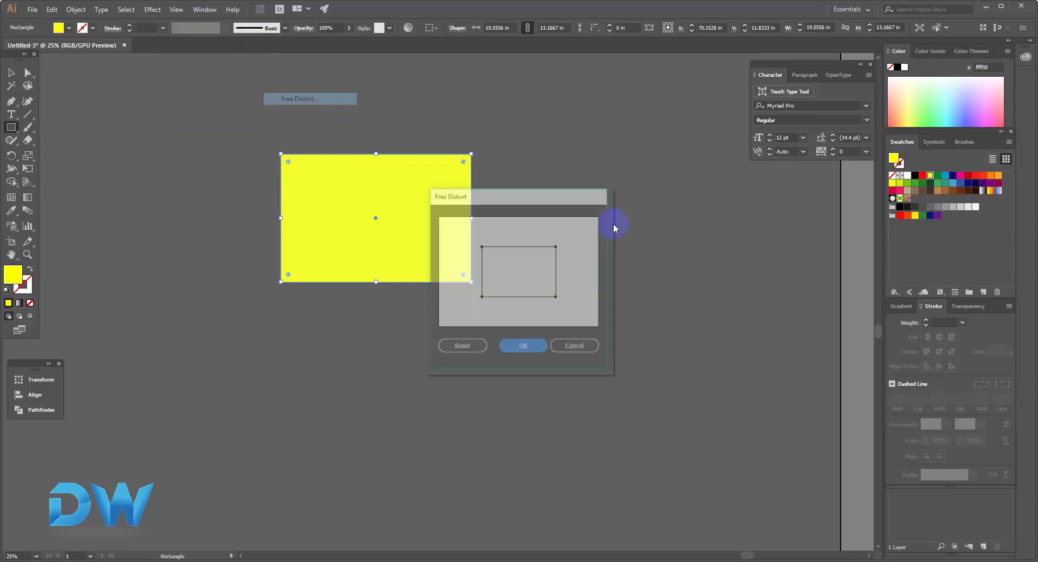
{"action": "left_click_drag", "start_coordinate": [684, 192], "coordinate": [702, 185]}
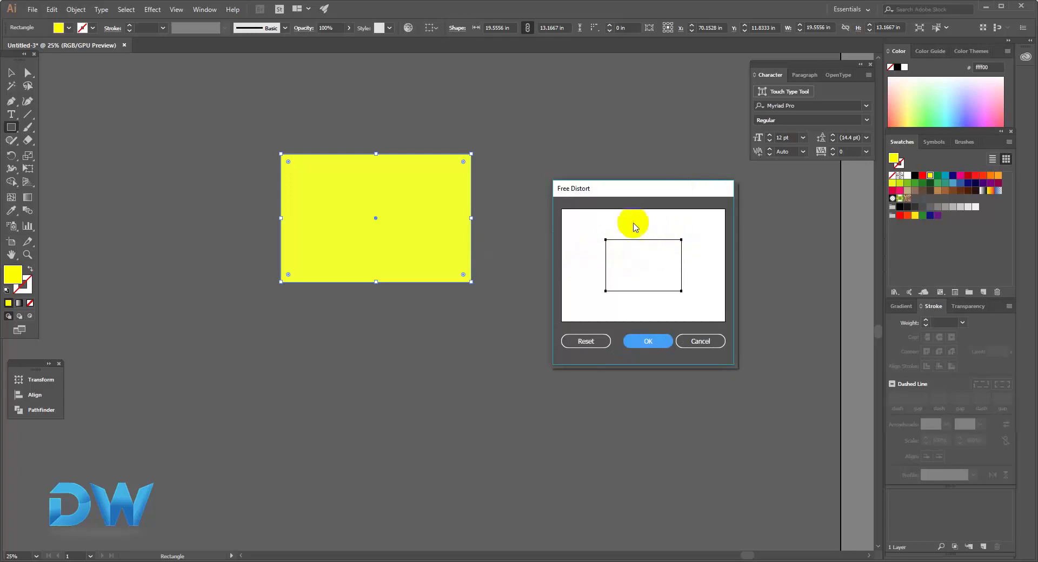
{"action": "mouse_move", "coordinate": [680, 240]}
{"action": "left_mouse_down"}
{"action": "mouse_move", "coordinate": [630, 248]}
{"action": "mouse_move", "coordinate": [641, 274]}
{"action": "mouse_move", "coordinate": [654, 259]}
{"action": "left_mouse_up"}
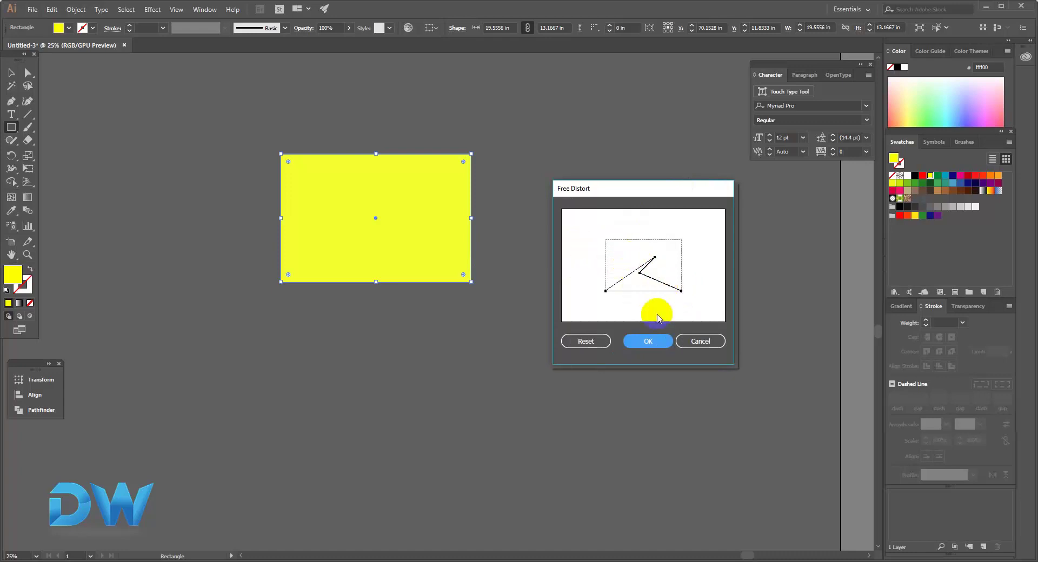
{"action": "left_click", "coordinate": [654, 343]}
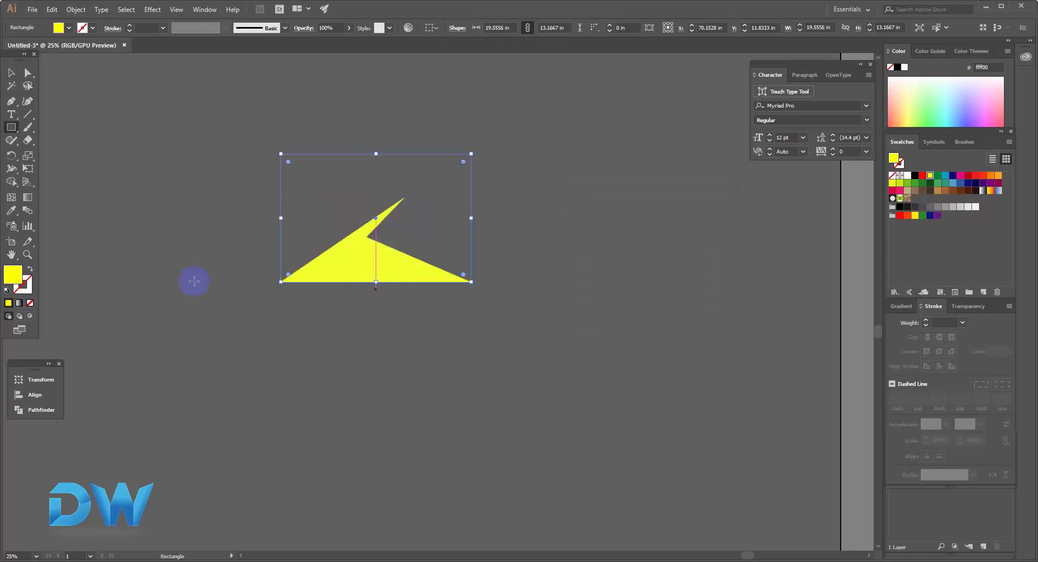
Place Lorem ipsum text below the shape and enlarge it to about 183 pt
{"action": "left_click_drag", "start_coordinate": [11, 118], "coordinate": [68, 142]}
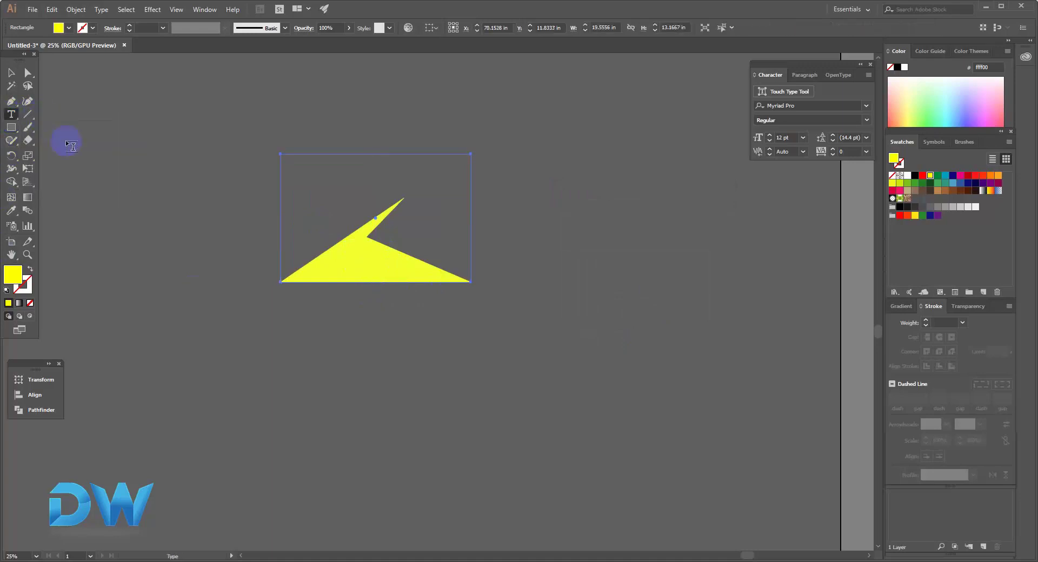
{"action": "left_click", "coordinate": [179, 316]}
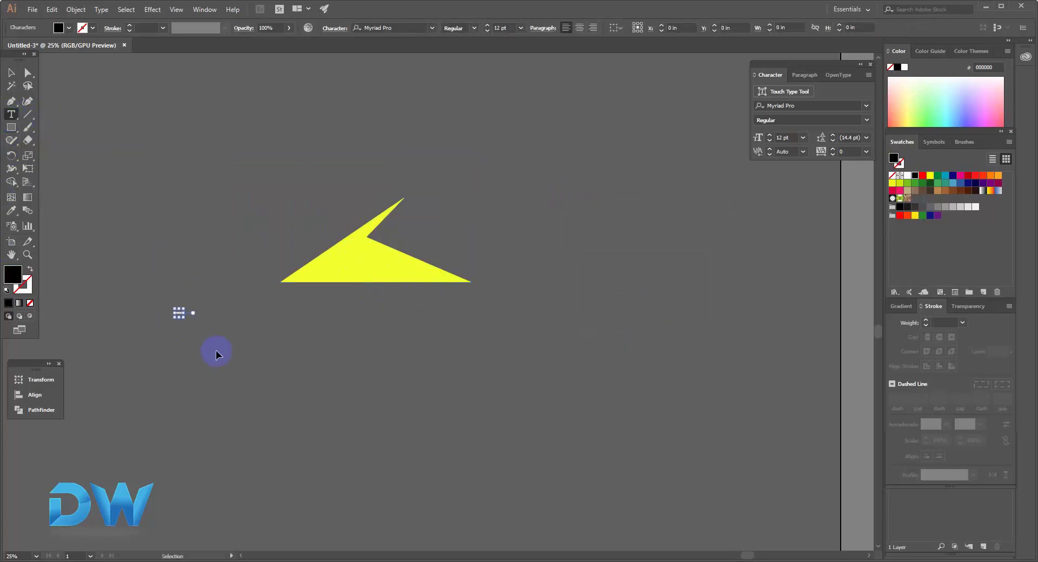
{"action": "left_click", "coordinate": [11, 75]}
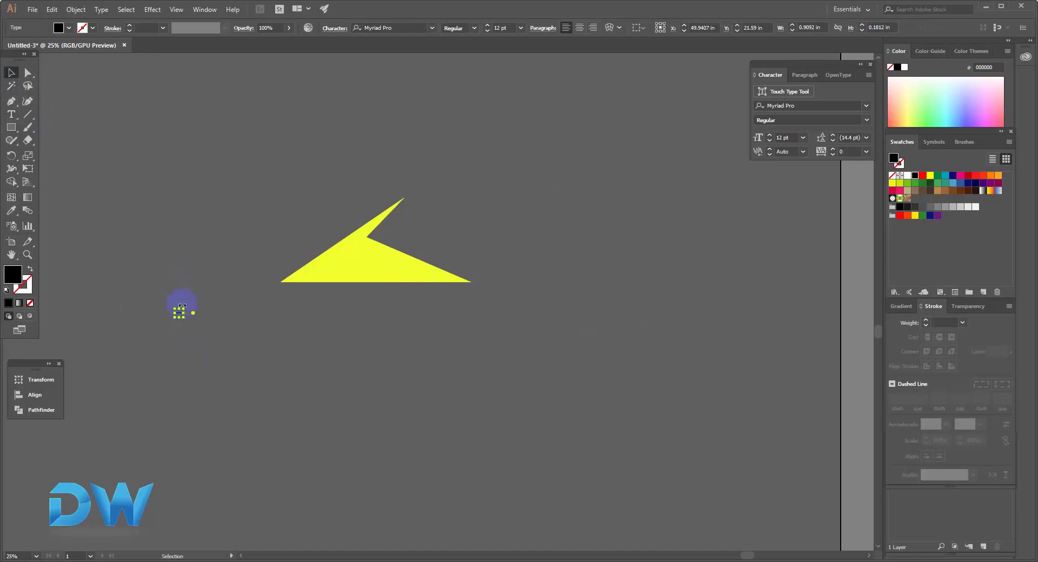
{"action": "left_click_drag", "start_coordinate": [182, 307], "coordinate": [274, 240]}
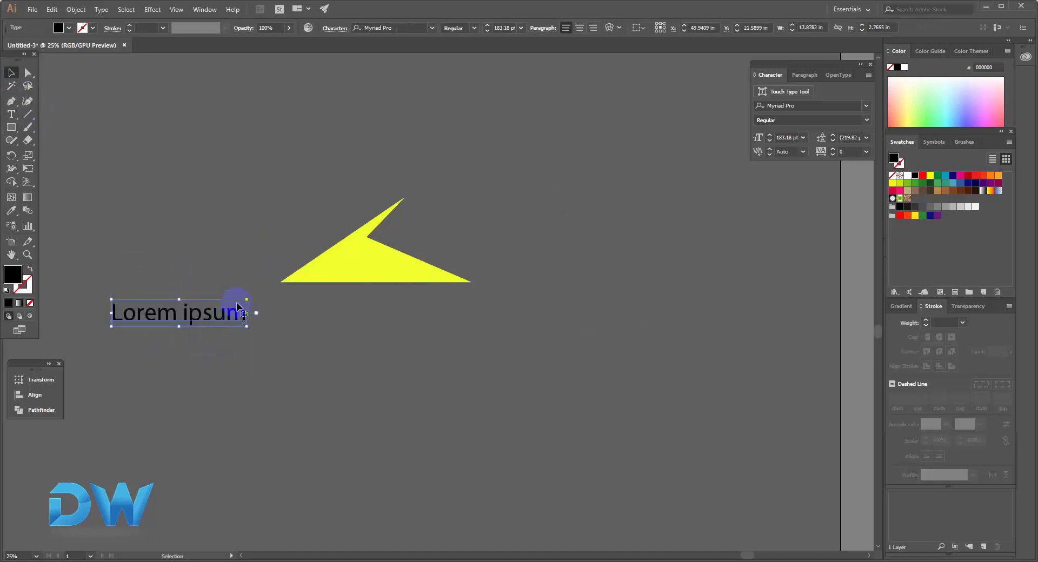
{"action": "mouse_move", "coordinate": [244, 302]}
{"action": "left_mouse_down"}
{"action": "mouse_move", "coordinate": [285, 294]}
{"action": "mouse_move", "coordinate": [459, 376]}
{"action": "left_mouse_up"}
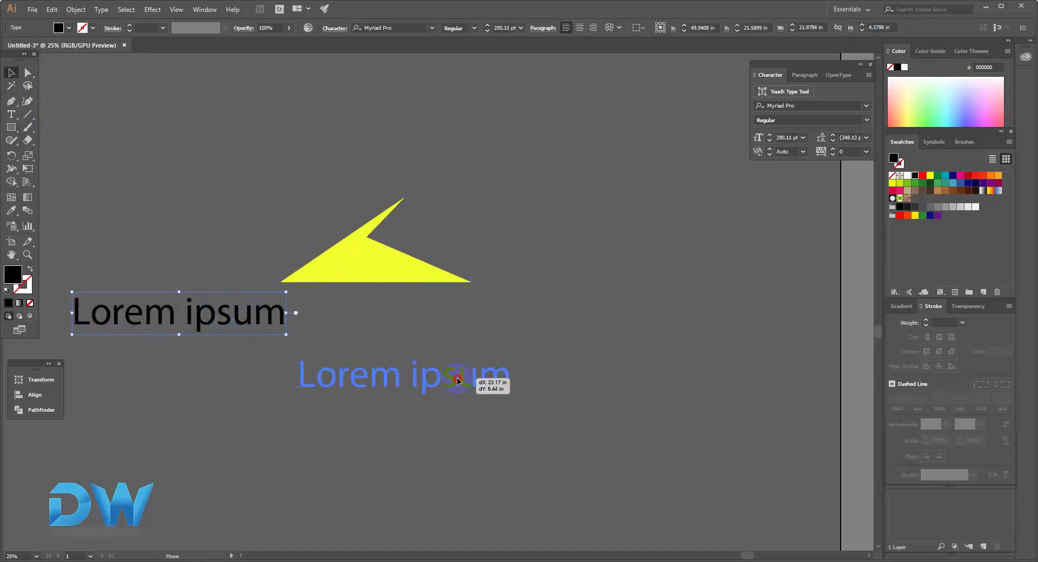
Skew the text with Free Distort by pulling one corner inward
{"action": "left_click", "coordinate": [157, 11]}
{"action": "mouse_move", "coordinate": [186, 96]}
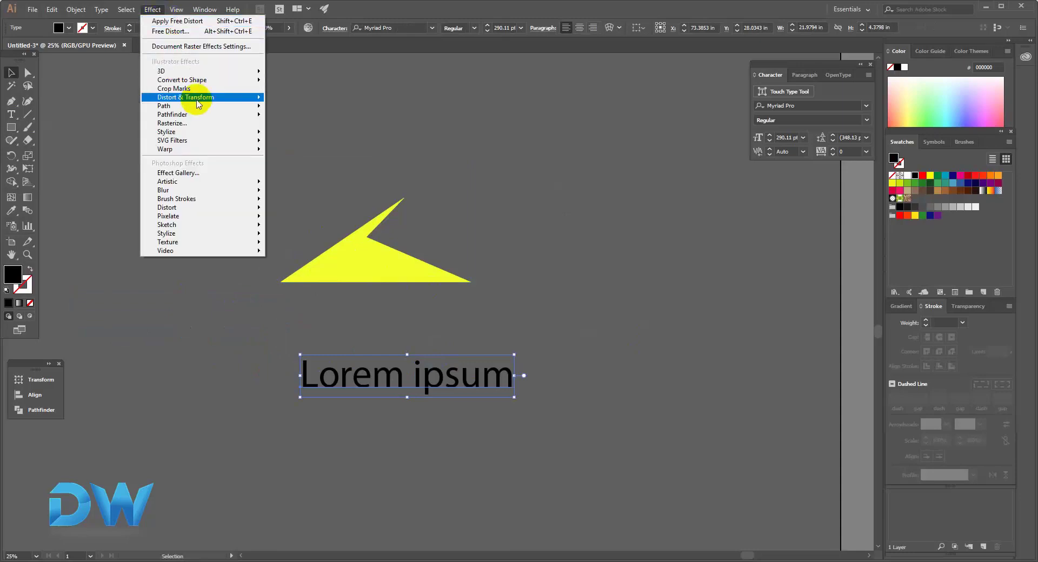
{"action": "left_click", "coordinate": [296, 99]}
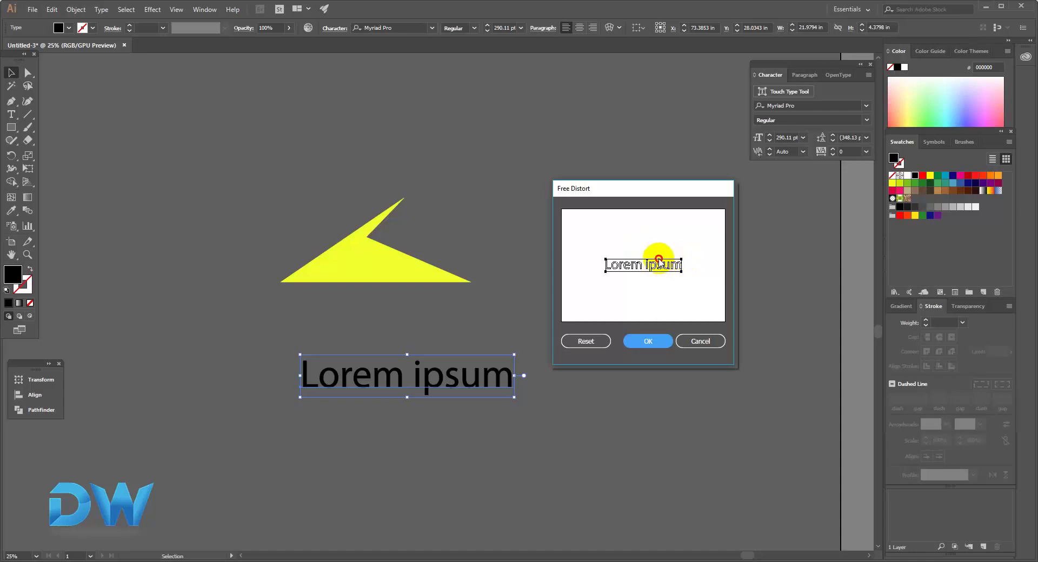
{"action": "mouse_move", "coordinate": [681, 262]}
{"action": "left_mouse_down"}
{"action": "mouse_move", "coordinate": [612, 265]}
{"action": "mouse_move", "coordinate": [623, 265]}
{"action": "left_mouse_up"}
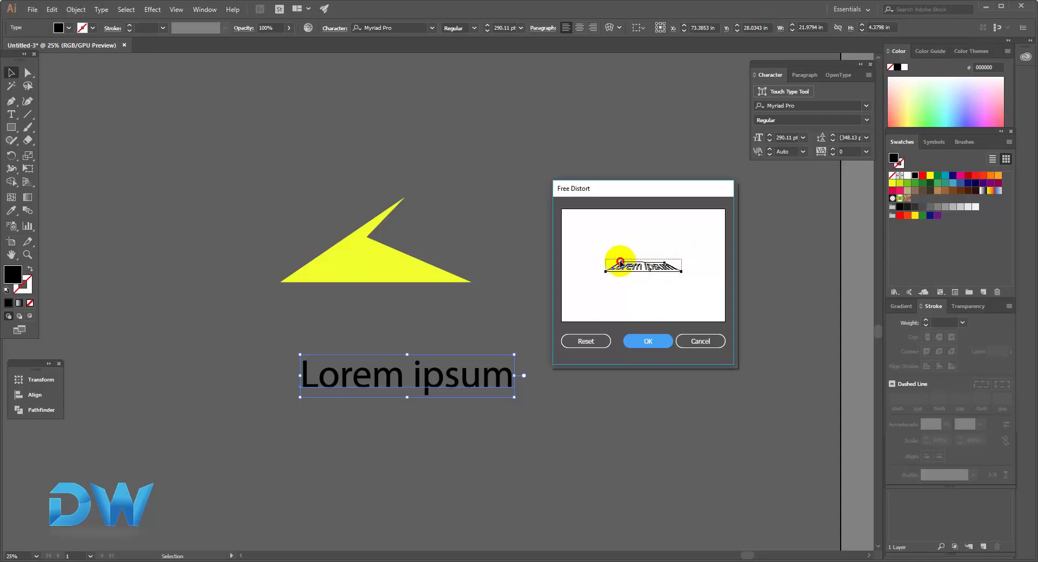
{"action": "left_click", "coordinate": [648, 341]}
{"action": "left_click", "coordinate": [594, 398]}
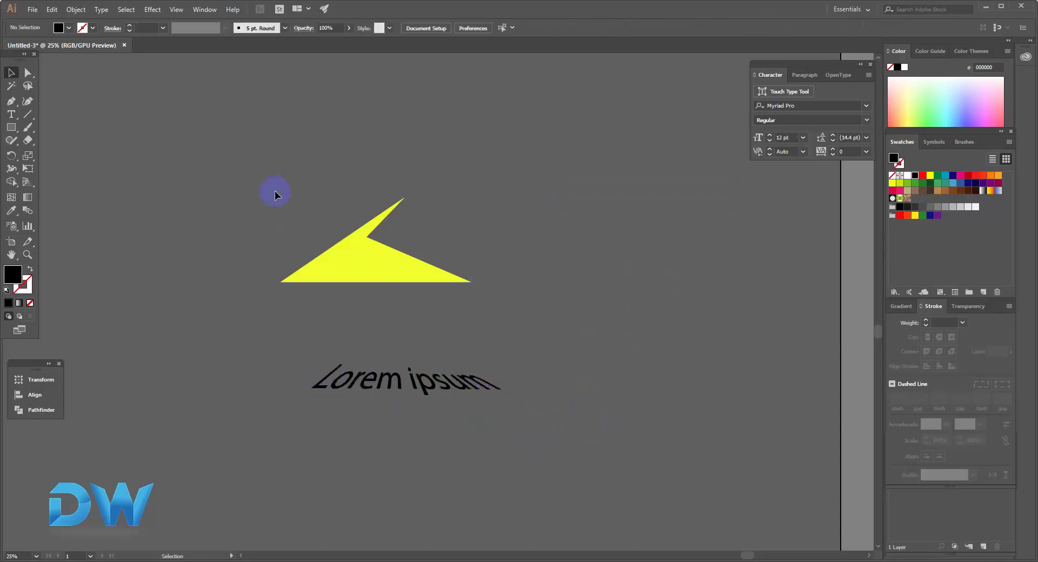
Draw a red-filled rectangle at the top left of the canvas
{"action": "left_click_drag", "start_coordinate": [11, 127], "coordinate": [54, 123]}
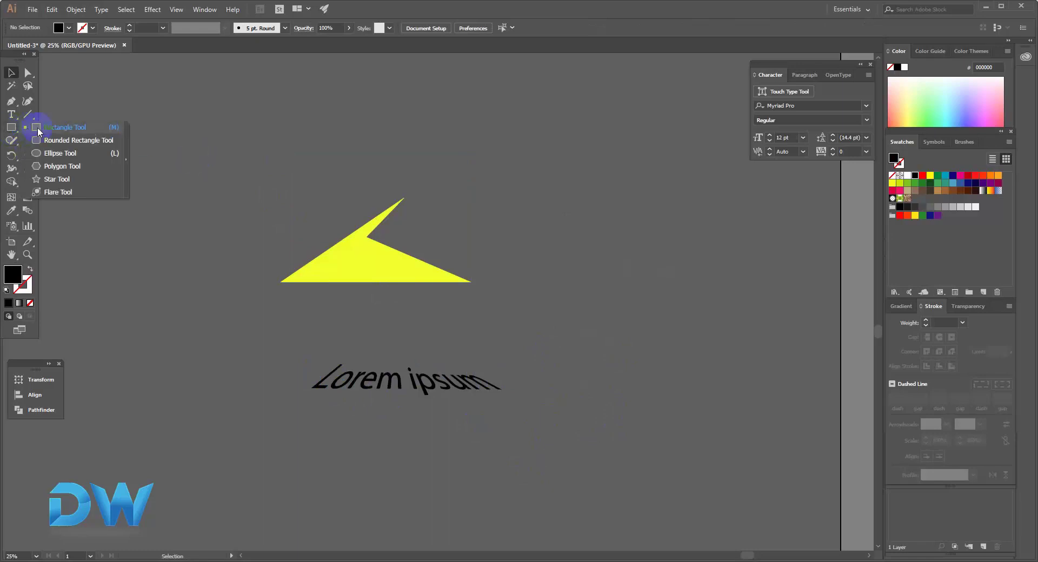
{"action": "left_click_drag", "start_coordinate": [95, 94], "coordinate": [227, 182]}
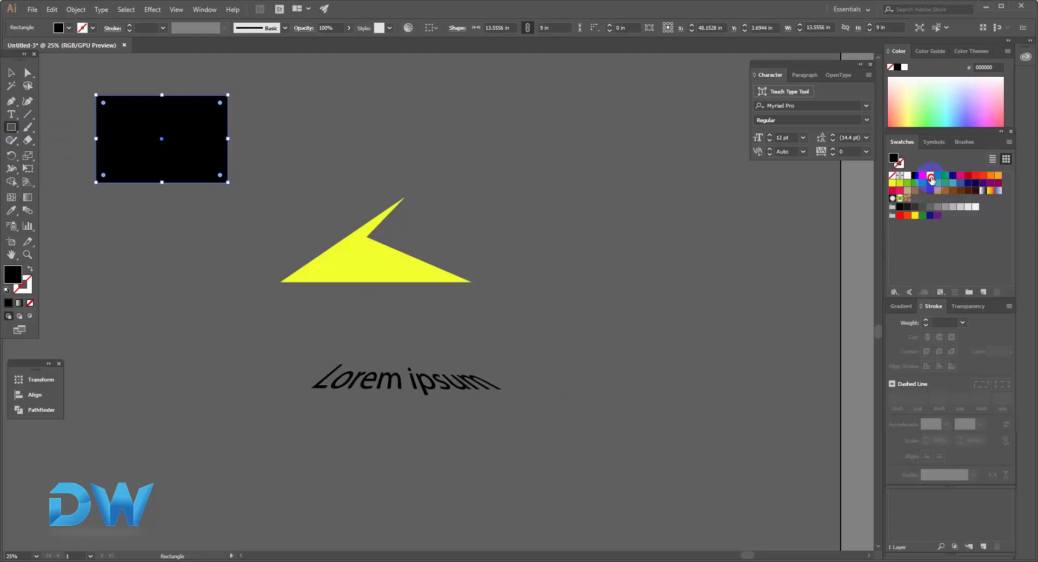
{"action": "left_click", "coordinate": [930, 176]}
{"action": "left_click", "coordinate": [922, 175]}
Apply Pucker & Bloat at about -29% with preview to give spiked corners
{"action": "left_click", "coordinate": [154, 9]}
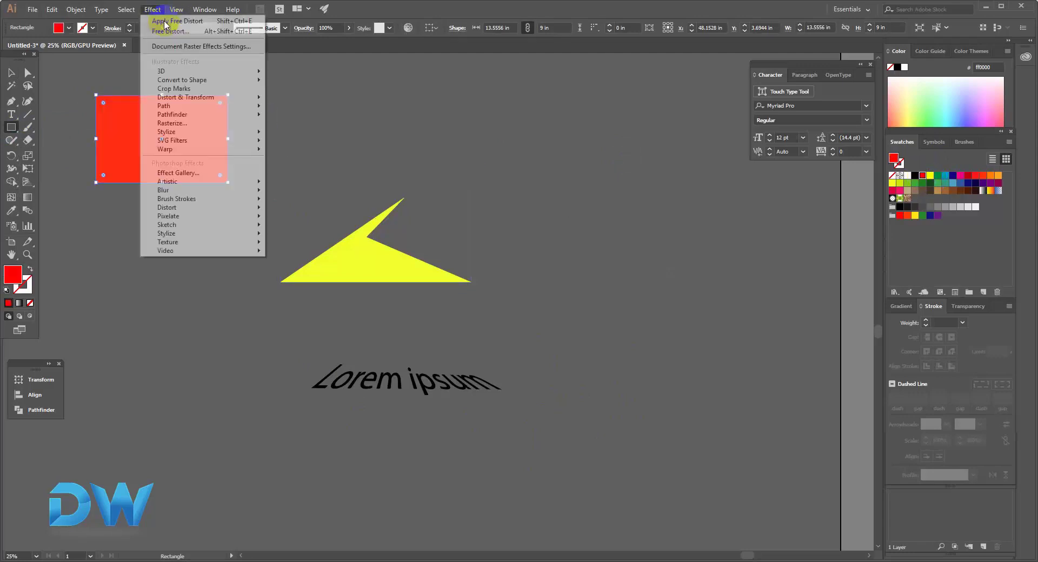
{"action": "mouse_move", "coordinate": [186, 98]}
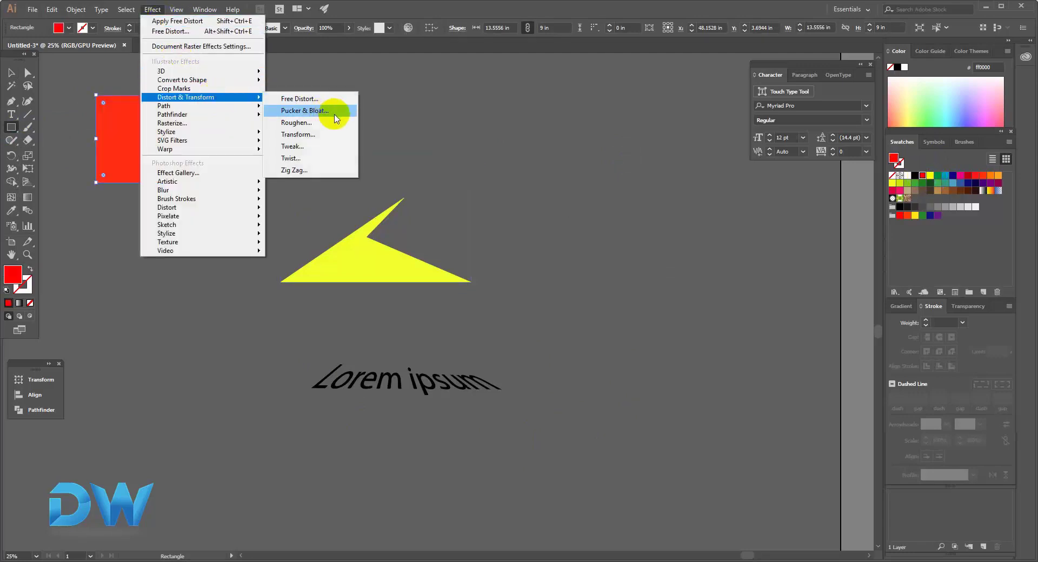
{"action": "left_click", "coordinate": [335, 118]}
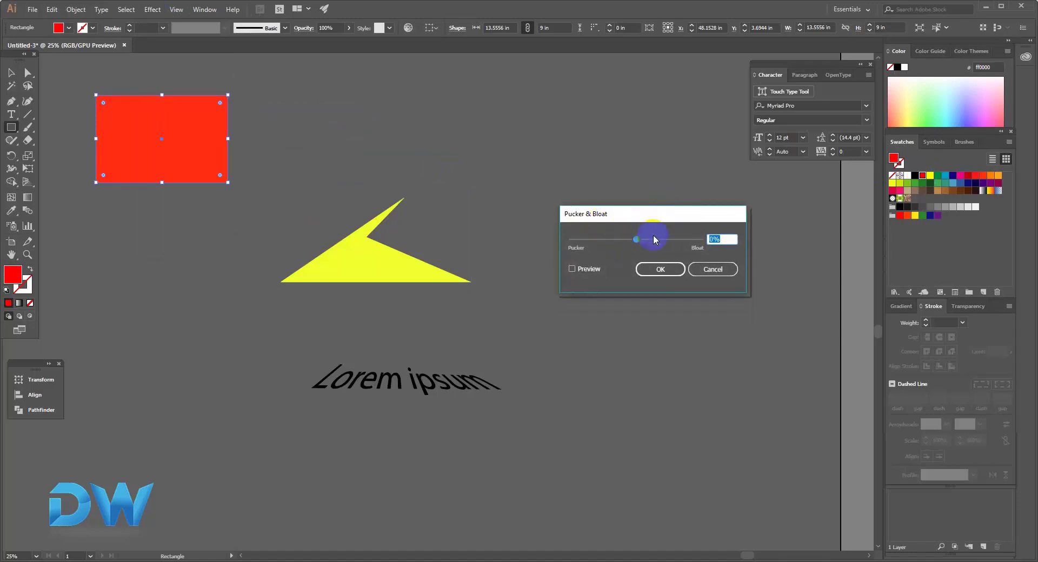
{"action": "left_click", "coordinate": [573, 271]}
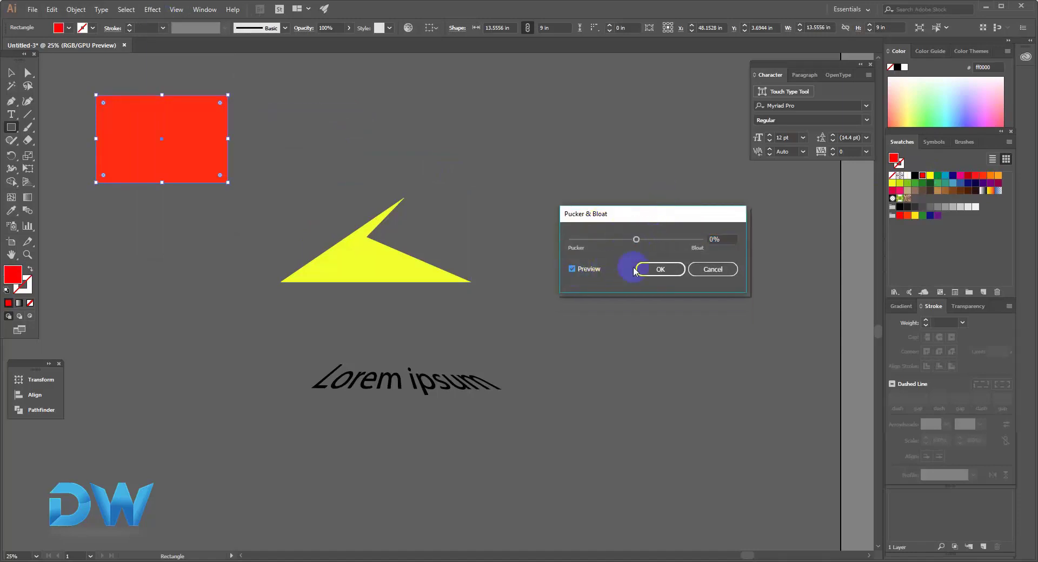
{"action": "left_click_drag", "start_coordinate": [637, 240], "coordinate": [665, 240]}
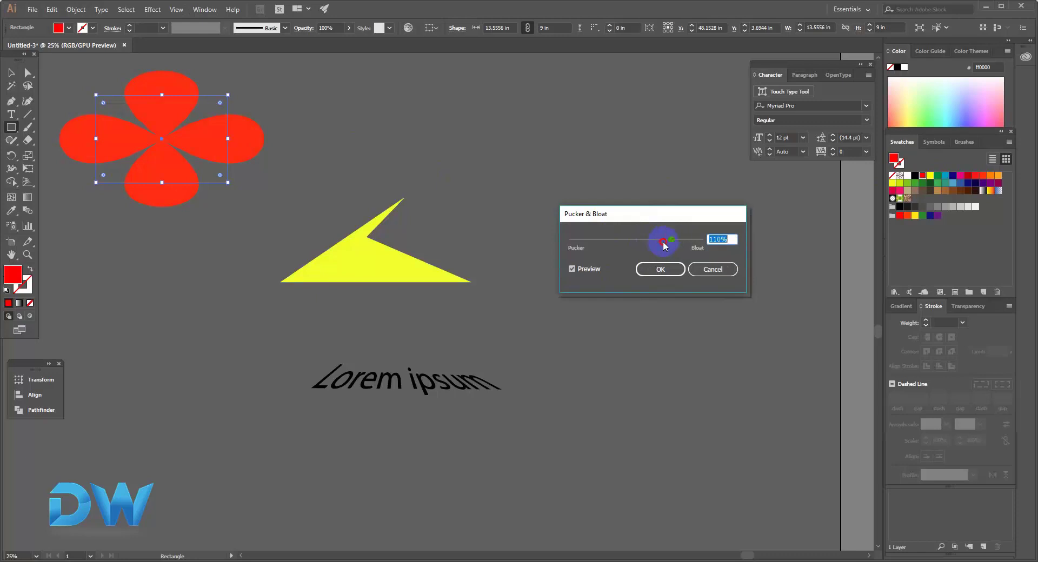
{"action": "mouse_move", "coordinate": [674, 241]}
{"action": "left_mouse_down"}
{"action": "mouse_move", "coordinate": [612, 249]}
{"action": "mouse_move", "coordinate": [623, 248]}
{"action": "left_mouse_up"}
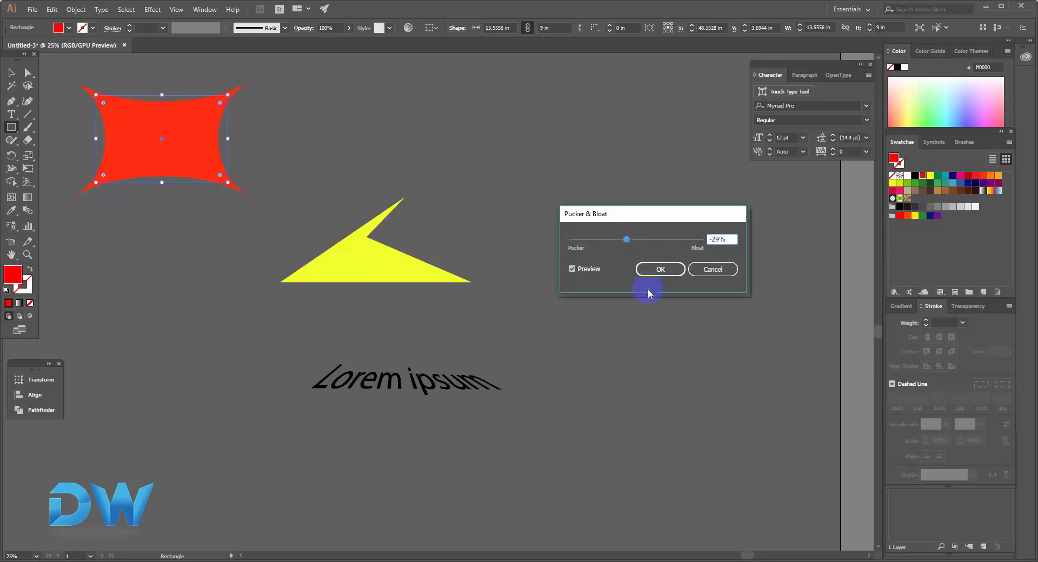
{"action": "left_click", "coordinate": [655, 270]}
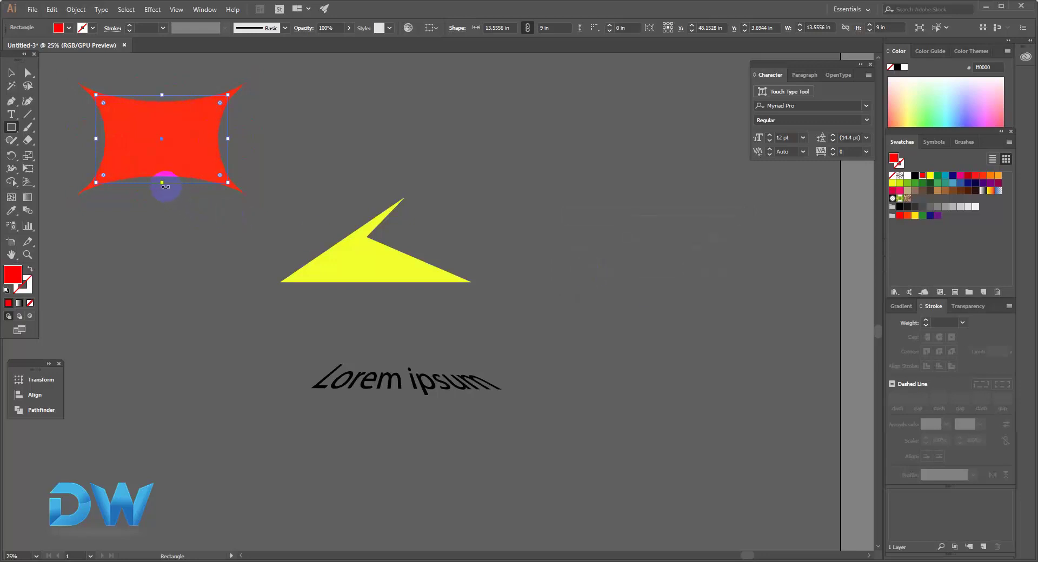
Stretch the red shape wider and flatter, Expand Appearance into a plain path, and lower it slightly
{"action": "left_click_drag", "start_coordinate": [162, 182], "coordinate": [306, 117]}
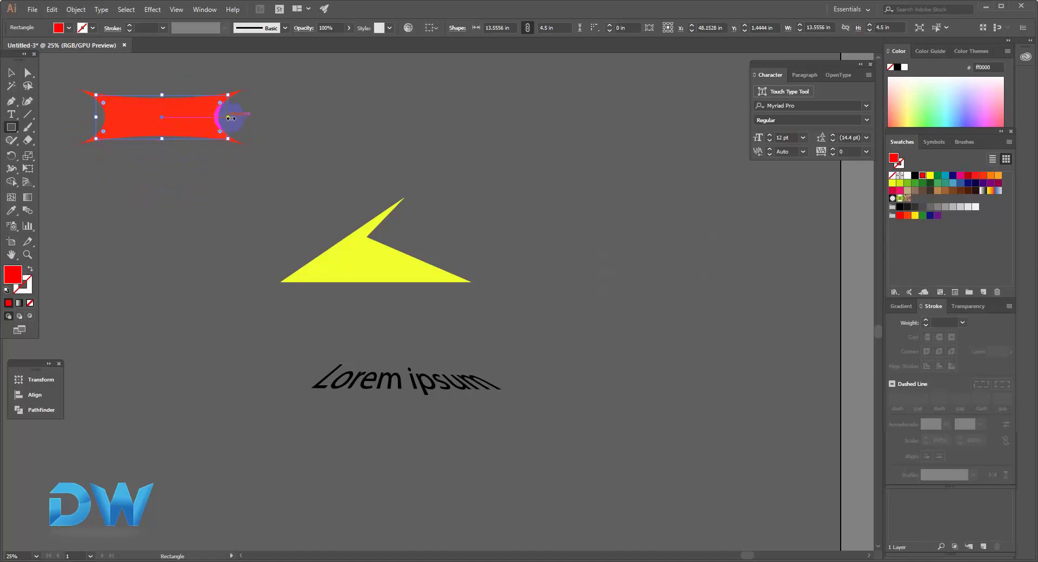
{"action": "left_click", "coordinate": [11, 72]}
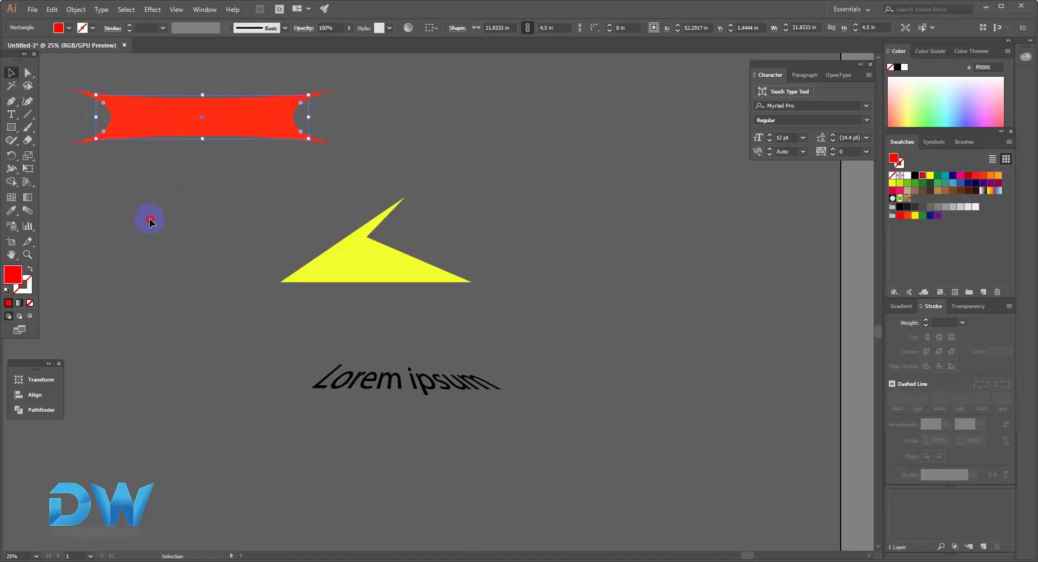
{"action": "left_click", "coordinate": [149, 219]}
{"action": "left_click", "coordinate": [189, 132]}
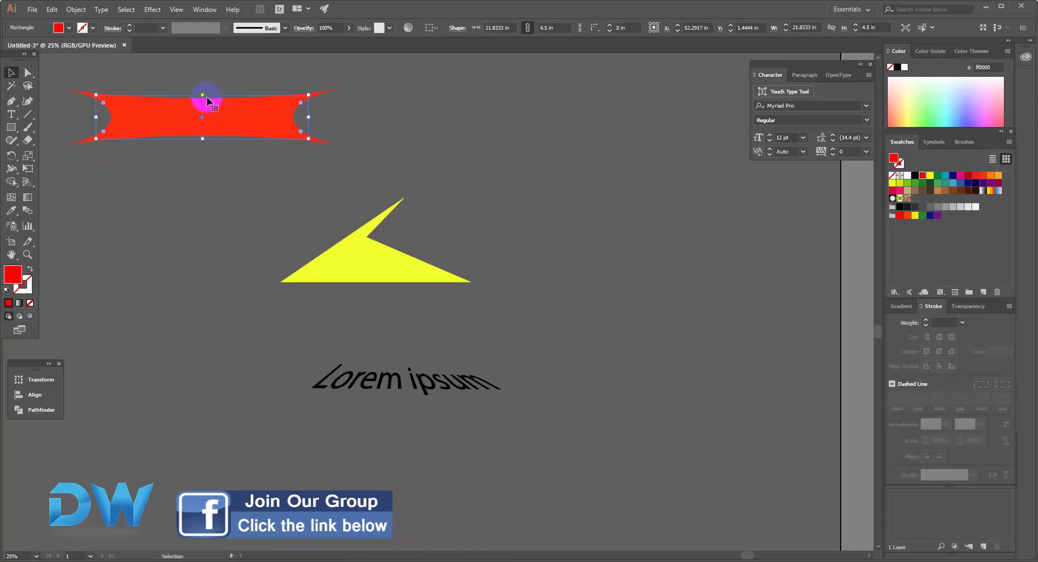
{"action": "left_click", "coordinate": [76, 9]}
{"action": "left_click", "coordinate": [129, 137]}
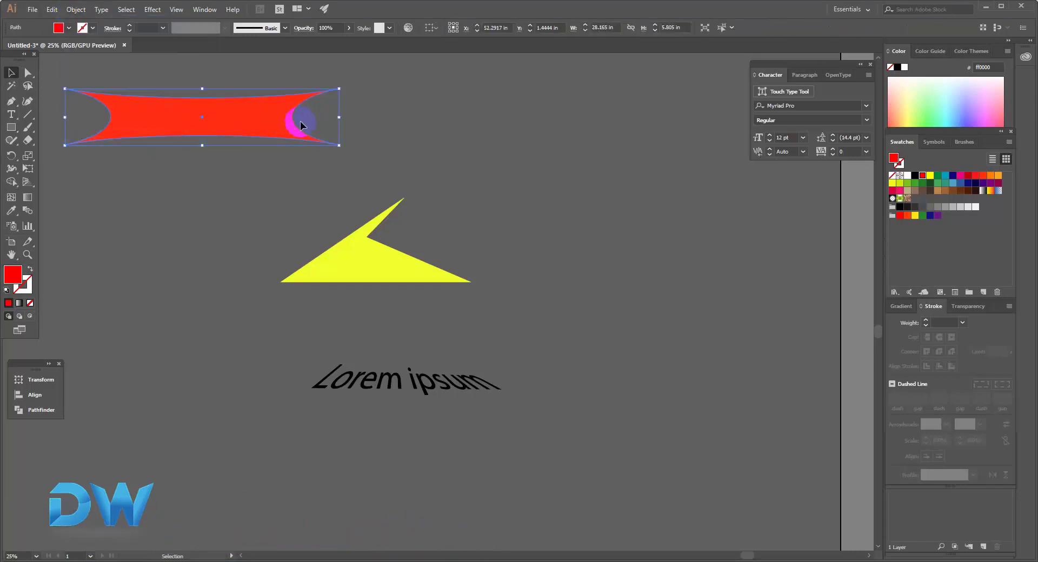
{"action": "mouse_move", "coordinate": [245, 118]}
{"action": "left_mouse_down"}
{"action": "mouse_move", "coordinate": [248, 206]}
{"action": "mouse_move", "coordinate": [244, 145]}
{"action": "left_mouse_up"}
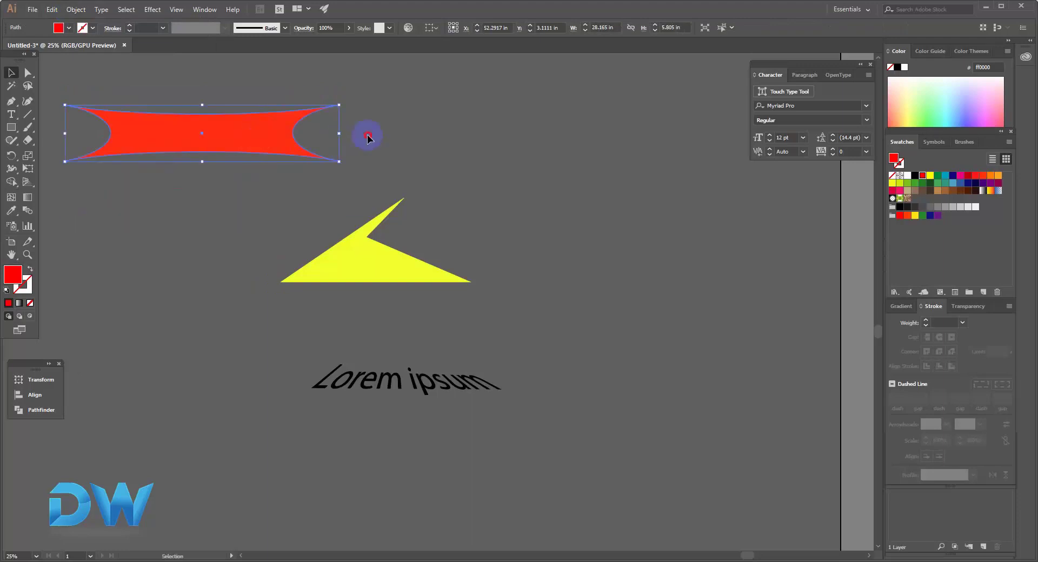
{"action": "left_click", "coordinate": [363, 136]}
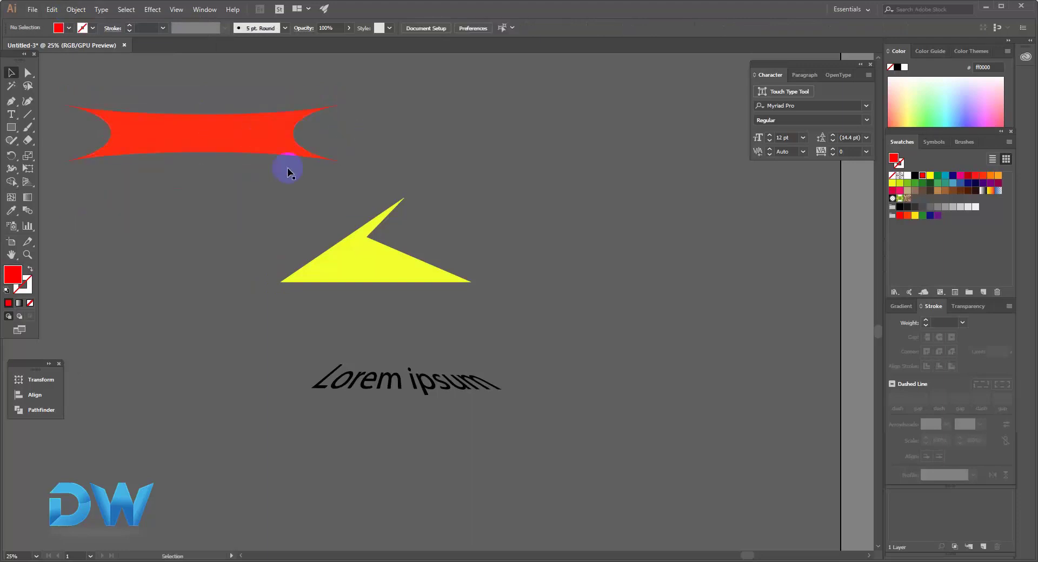
Draw a new rectangle at the top right and preview a Roughen effect on it
{"action": "left_click", "coordinate": [10, 127]}
{"action": "left_click_drag", "start_coordinate": [471, 107], "coordinate": [622, 207]}
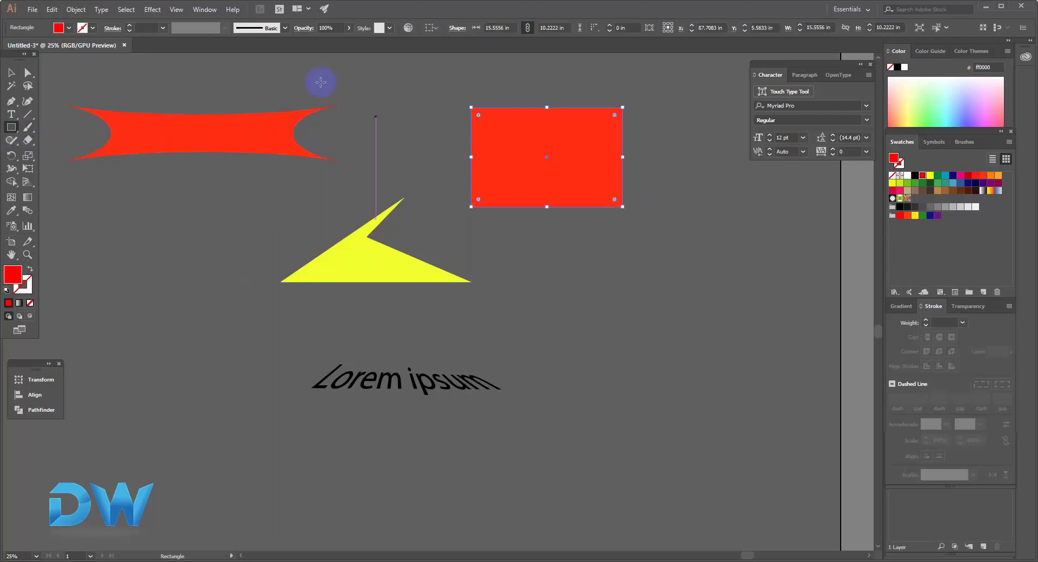
{"action": "left_click", "coordinate": [153, 9]}
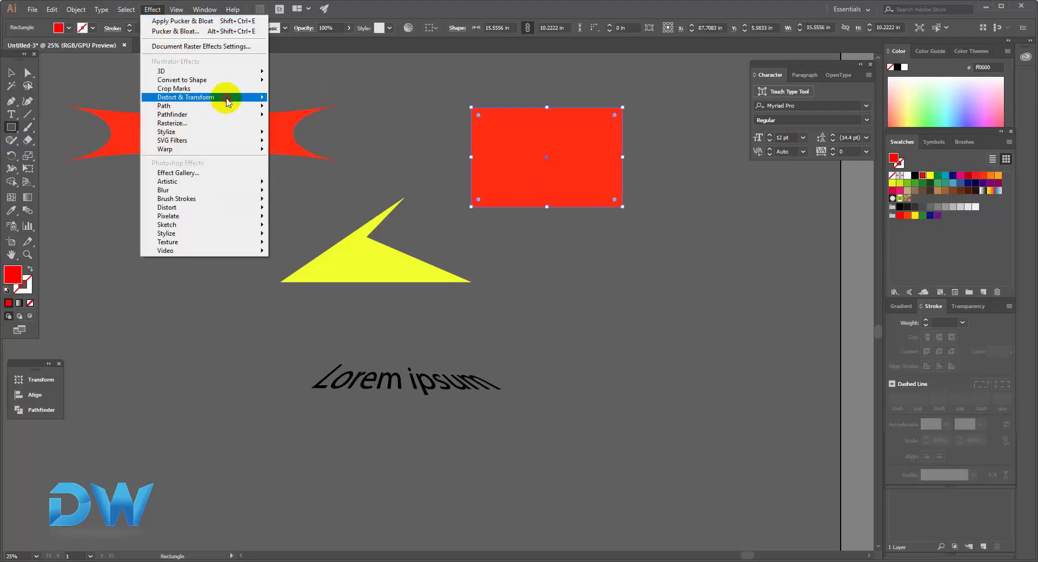
{"action": "mouse_move", "coordinate": [186, 98]}
{"action": "left_click", "coordinate": [325, 125]}
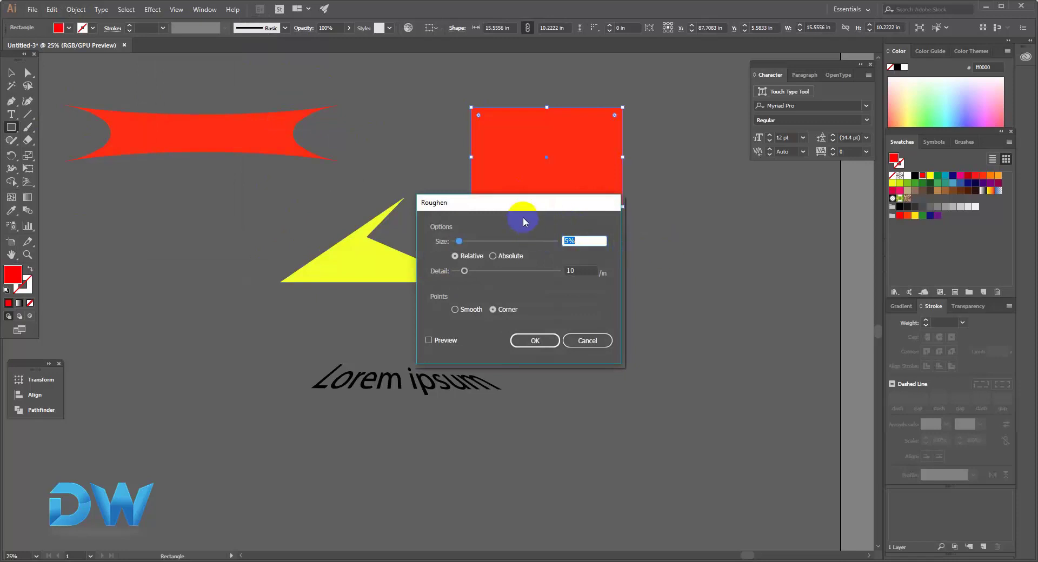
{"action": "left_click_drag", "start_coordinate": [518, 213], "coordinate": [680, 245]}
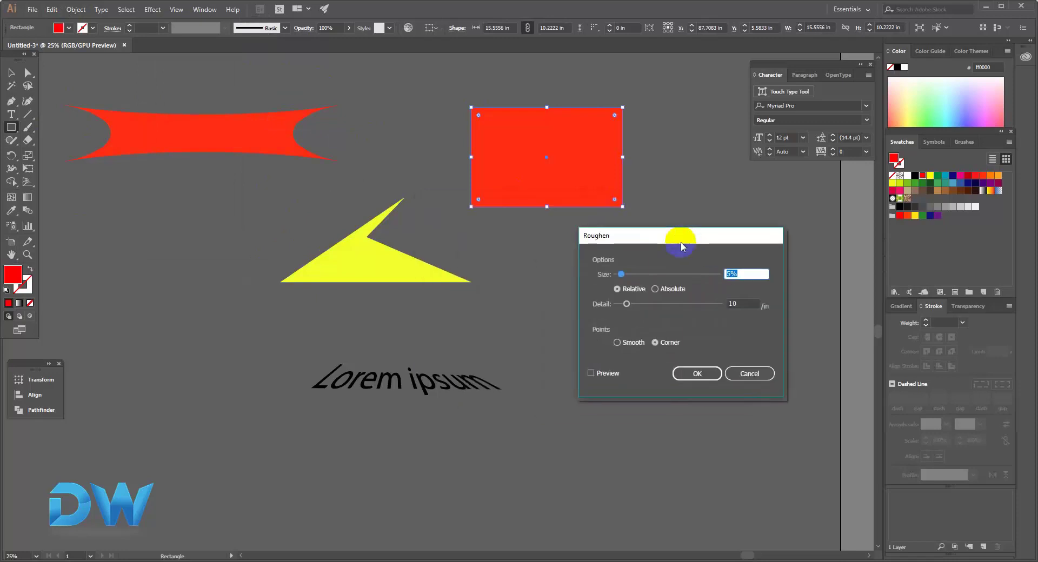
{"action": "left_click", "coordinate": [590, 373]}
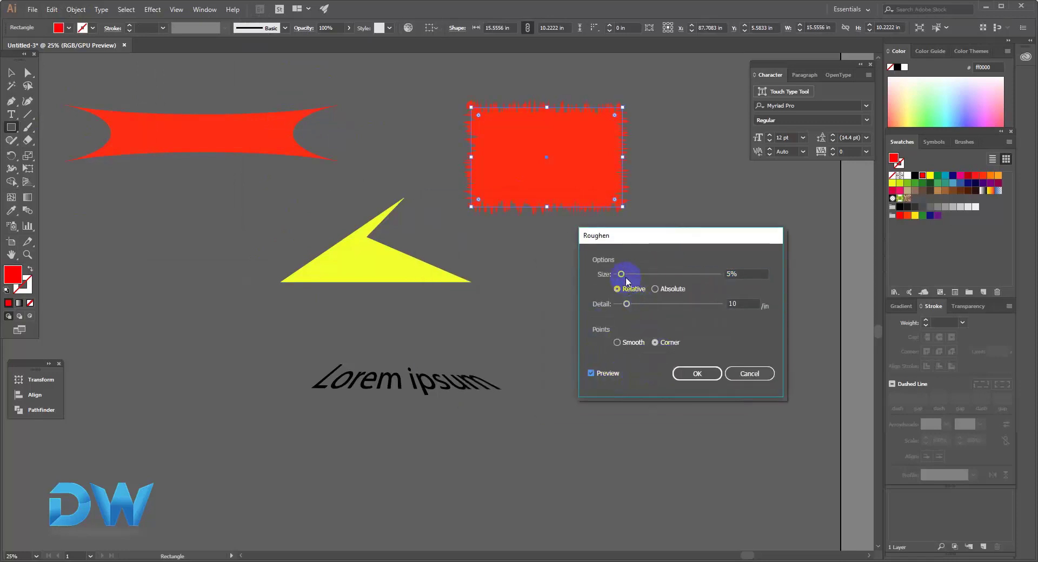
Set Roughen to 14% Relative size, 19/in detail and Smooth points, and apply it
{"action": "left_click_drag", "start_coordinate": [622, 275], "coordinate": [636, 280]}
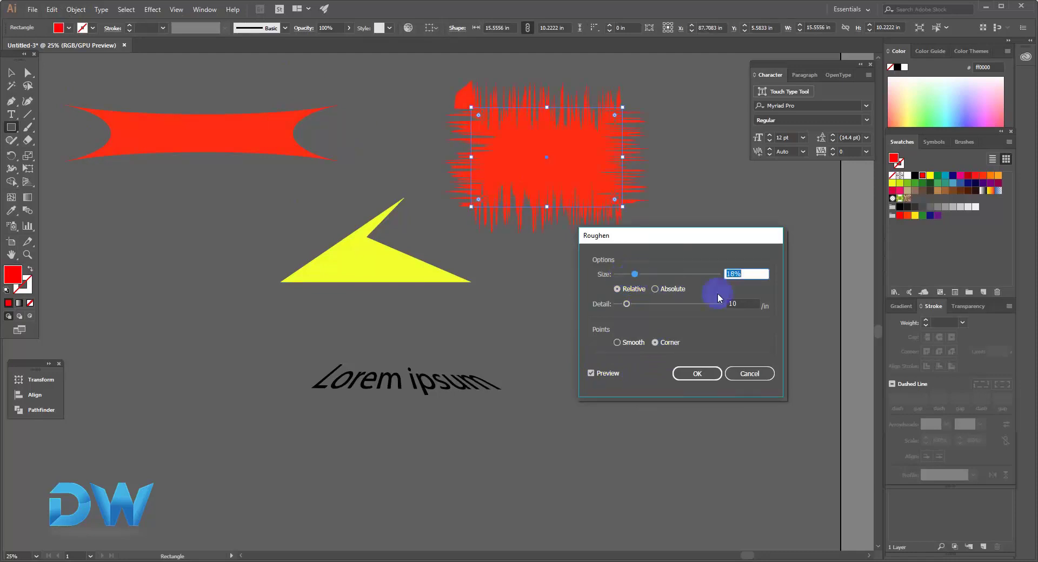
{"action": "left_click", "coordinate": [655, 289]}
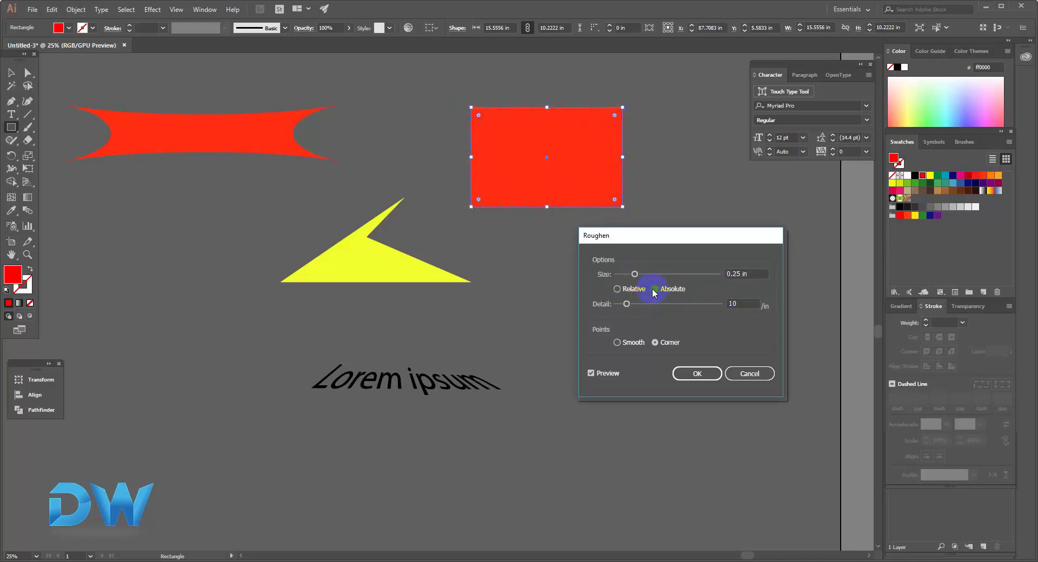
{"action": "mouse_move", "coordinate": [627, 303]}
{"action": "left_mouse_down"}
{"action": "mouse_move", "coordinate": [639, 304]}
{"action": "mouse_move", "coordinate": [625, 305]}
{"action": "mouse_move", "coordinate": [659, 274]}
{"action": "left_mouse_up"}
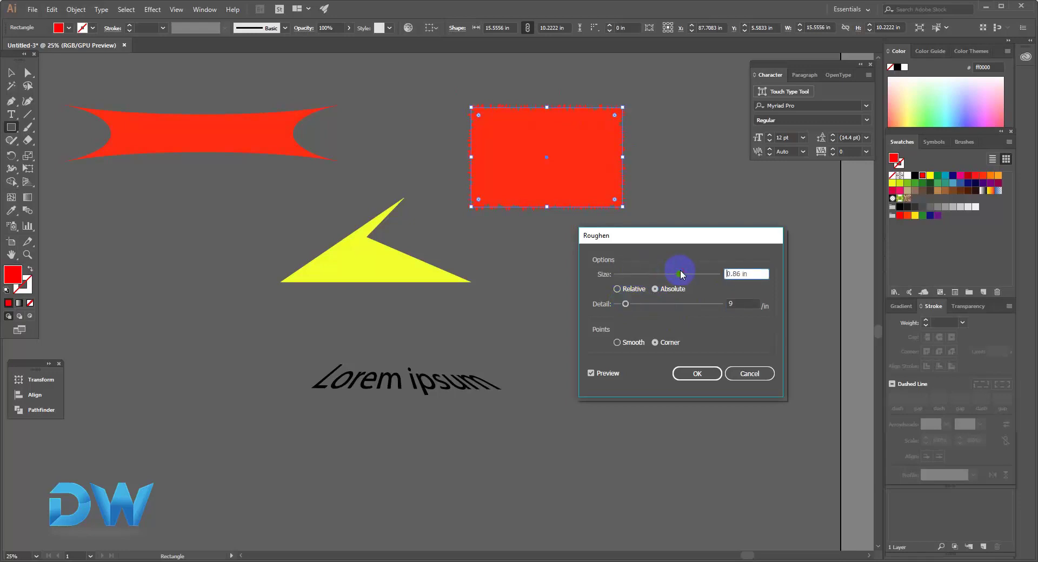
{"action": "left_click_drag", "start_coordinate": [680, 274], "coordinate": [636, 275]}
{"action": "left_click", "coordinate": [617, 289]}
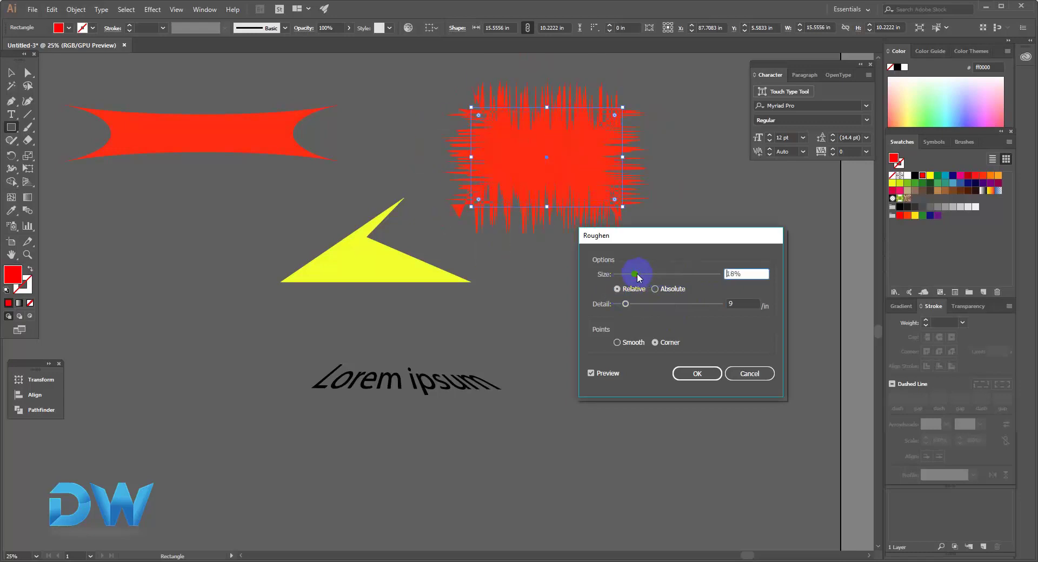
{"action": "left_click", "coordinate": [618, 344]}
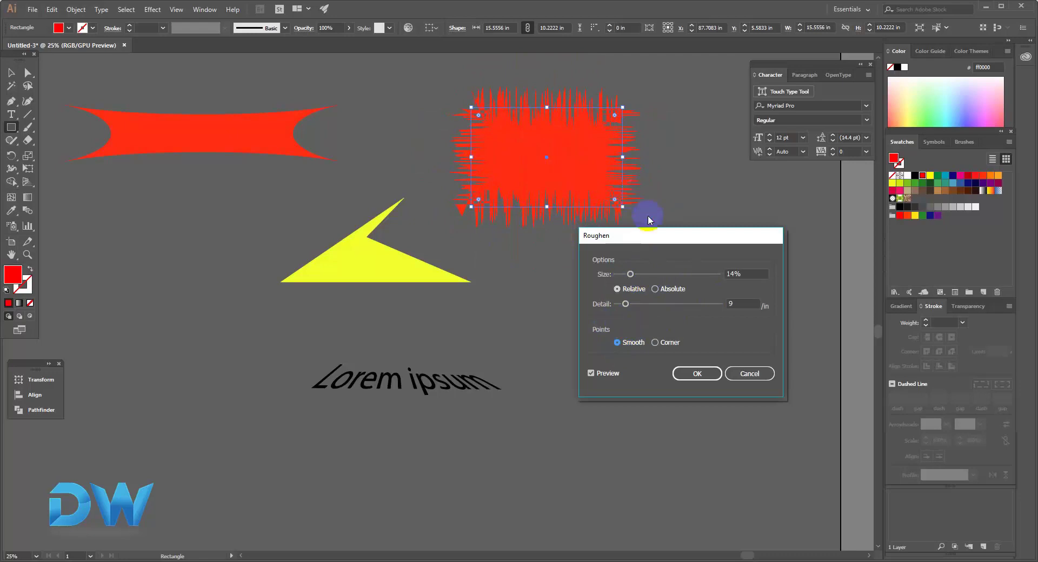
{"action": "left_click_drag", "start_coordinate": [625, 305], "coordinate": [638, 306]}
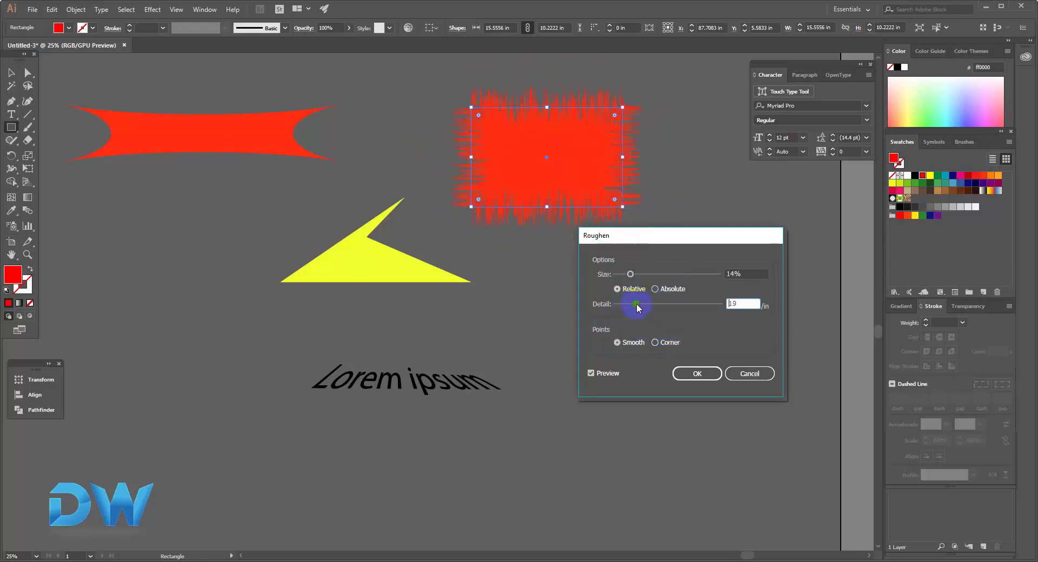
{"action": "double_click", "coordinate": [729, 303]}
{"action": "left_click", "coordinate": [642, 351]}
{"action": "left_click", "coordinate": [690, 374]}
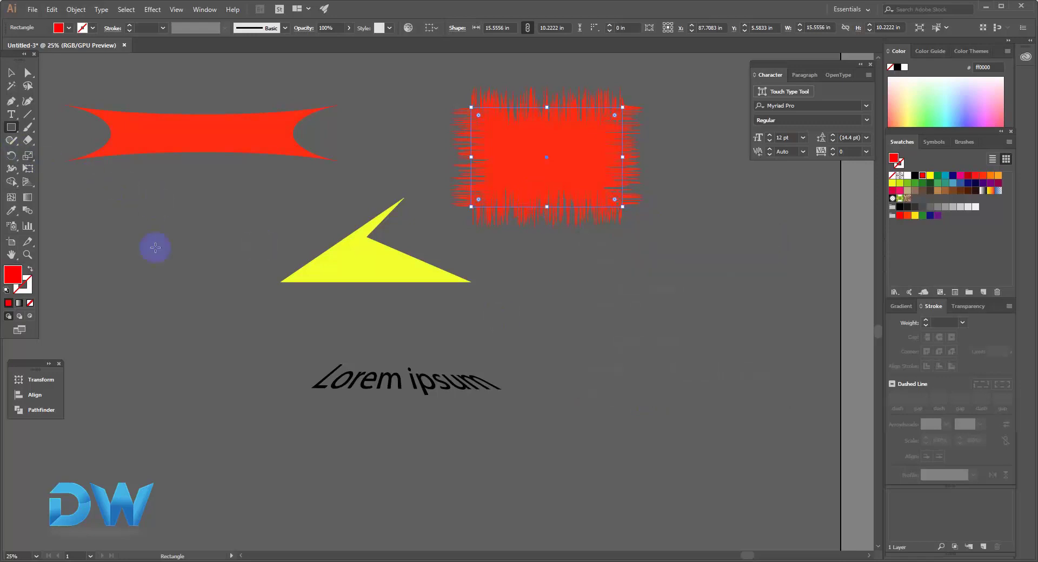
Draw a new red rectangle and apply a relative Tweak of 0% horizontal, 69% vertical
{"action": "left_click_drag", "start_coordinate": [216, 252], "coordinate": [219, 253]}
{"action": "left_click_drag", "start_coordinate": [175, 232], "coordinate": [354, 357]}
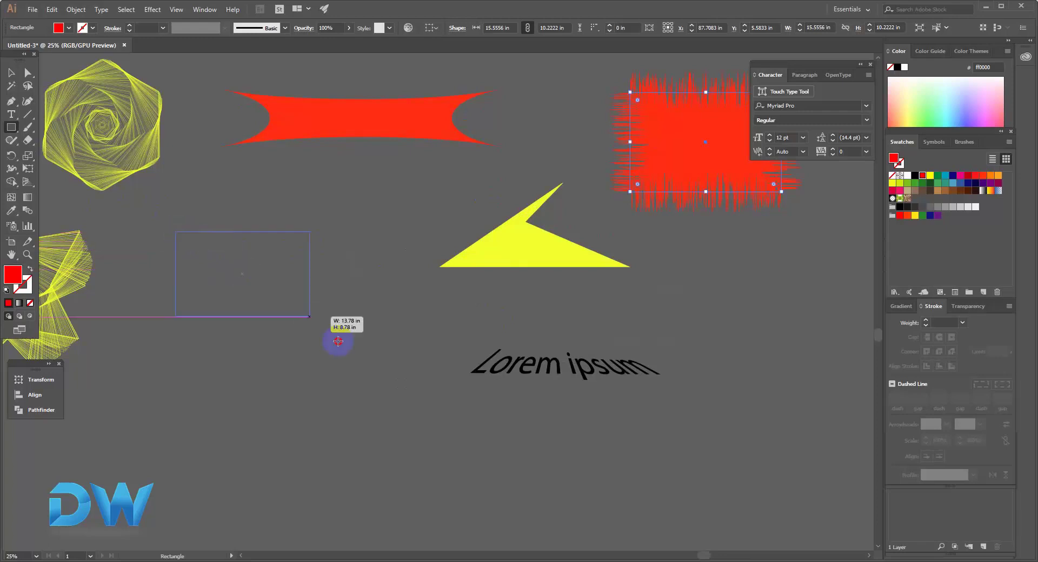
{"action": "left_click", "coordinate": [152, 11]}
{"action": "mouse_move", "coordinate": [186, 97]}
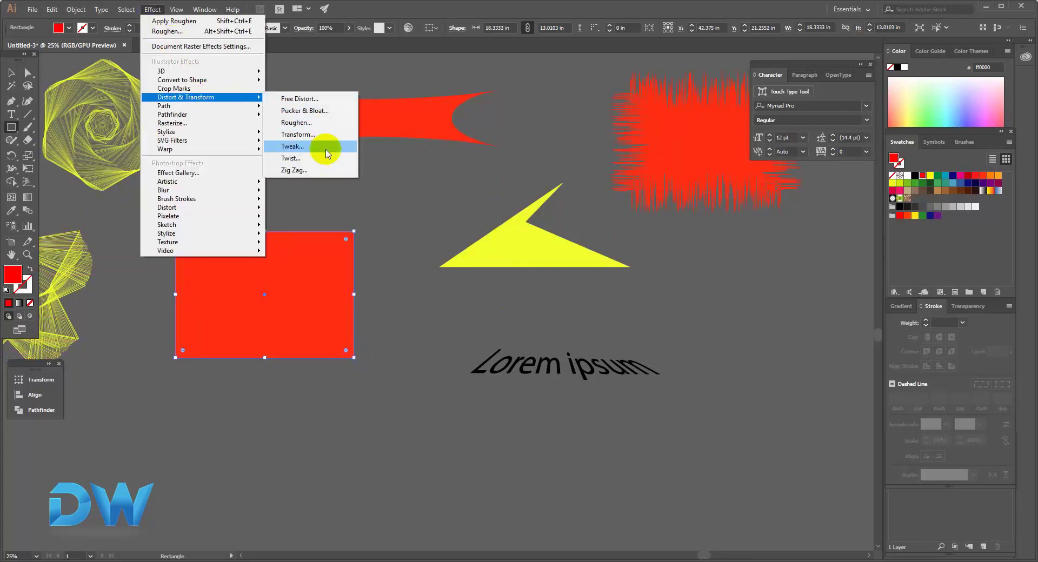
{"action": "left_click", "coordinate": [327, 147]}
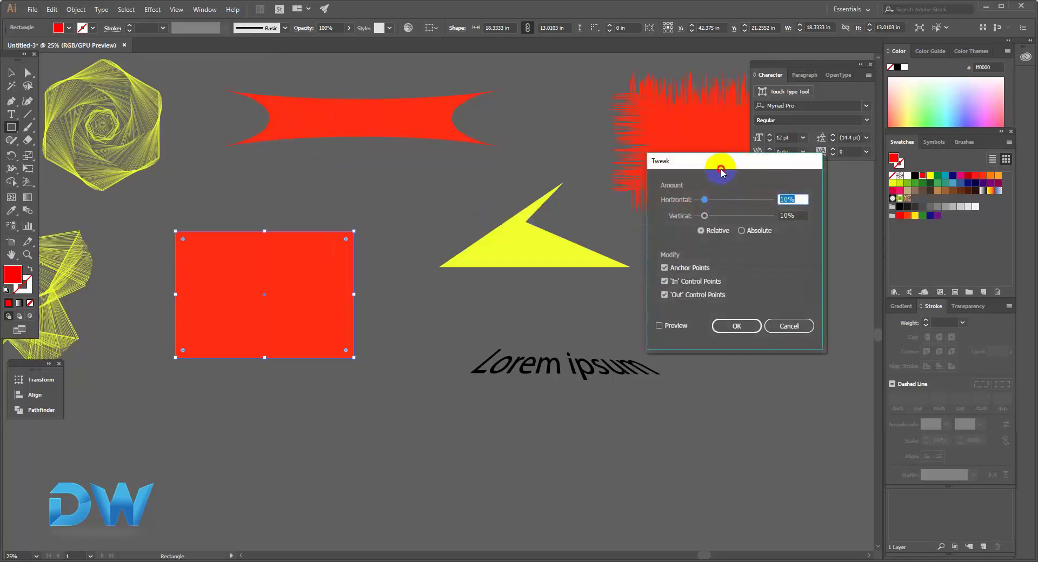
{"action": "left_click_drag", "start_coordinate": [720, 162], "coordinate": [683, 177]}
{"action": "left_click", "coordinate": [616, 346]}
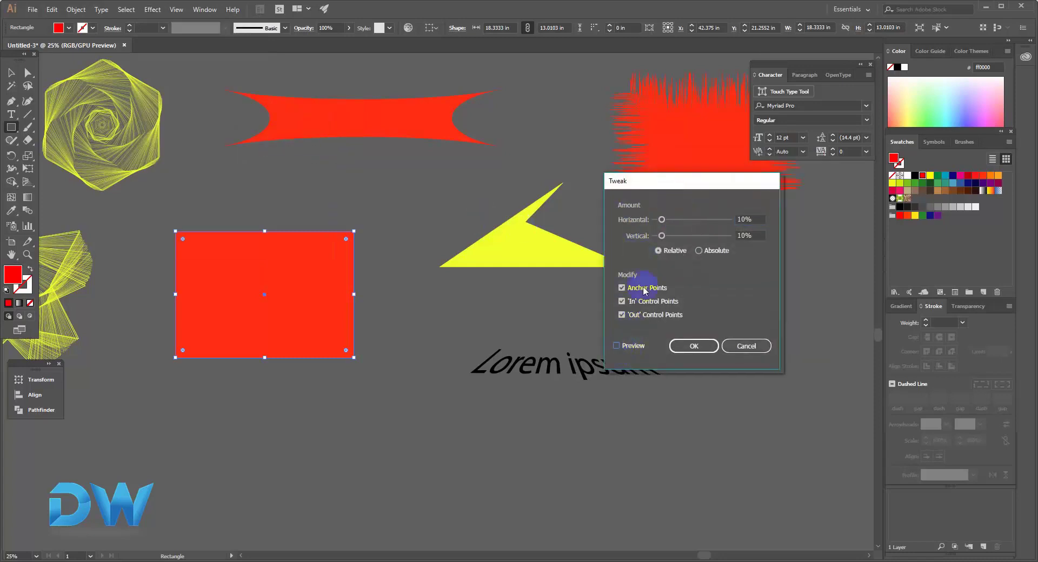
{"action": "left_click_drag", "start_coordinate": [661, 221], "coordinate": [685, 224]}
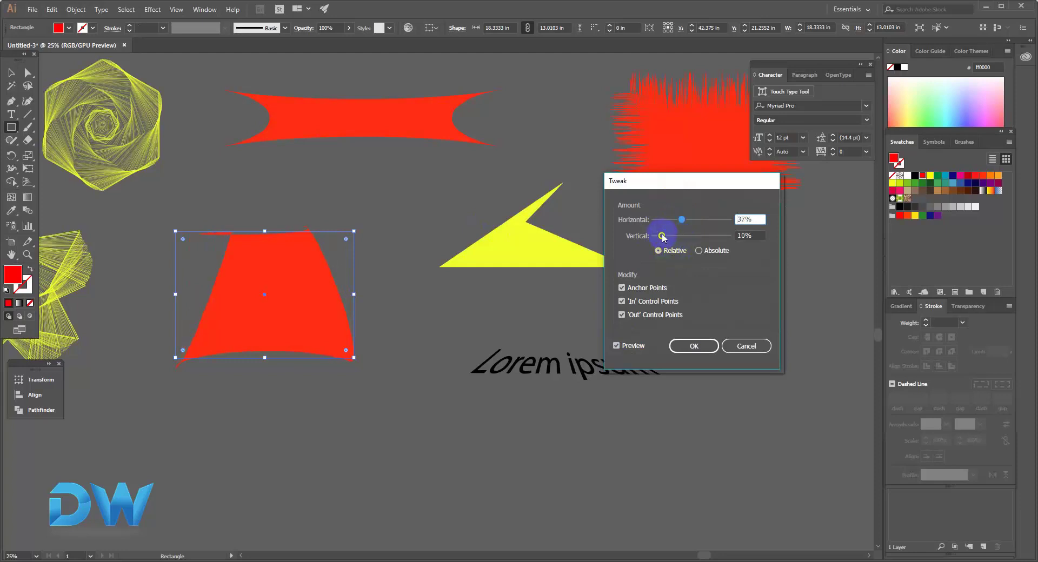
{"action": "mouse_move", "coordinate": [662, 235]}
{"action": "left_mouse_down"}
{"action": "mouse_move", "coordinate": [683, 237]}
{"action": "mouse_move", "coordinate": [656, 219]}
{"action": "mouse_move", "coordinate": [697, 237]}
{"action": "mouse_move", "coordinate": [644, 221]}
{"action": "left_mouse_up"}
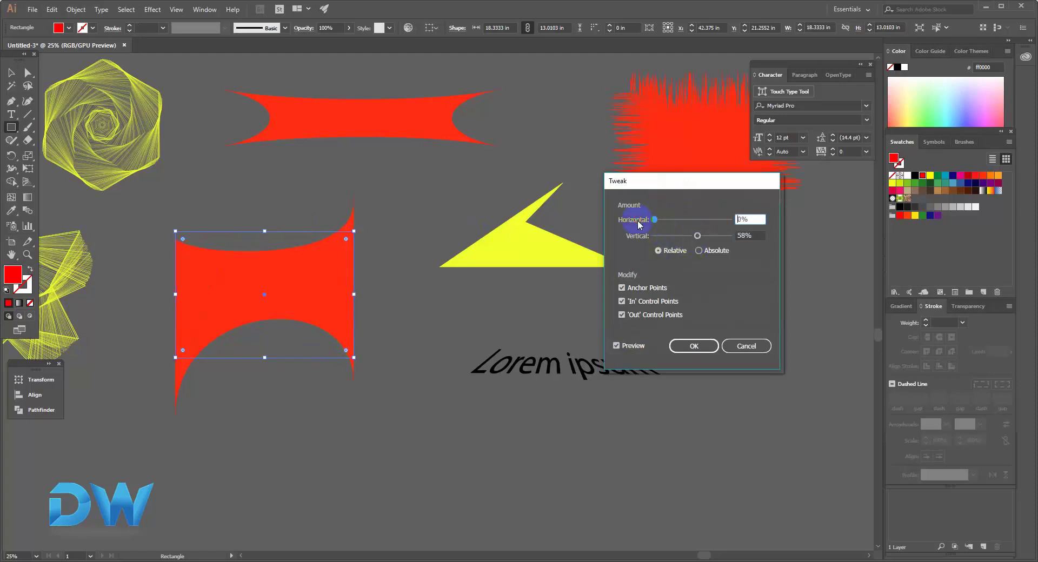
{"action": "left_click", "coordinate": [698, 250]}
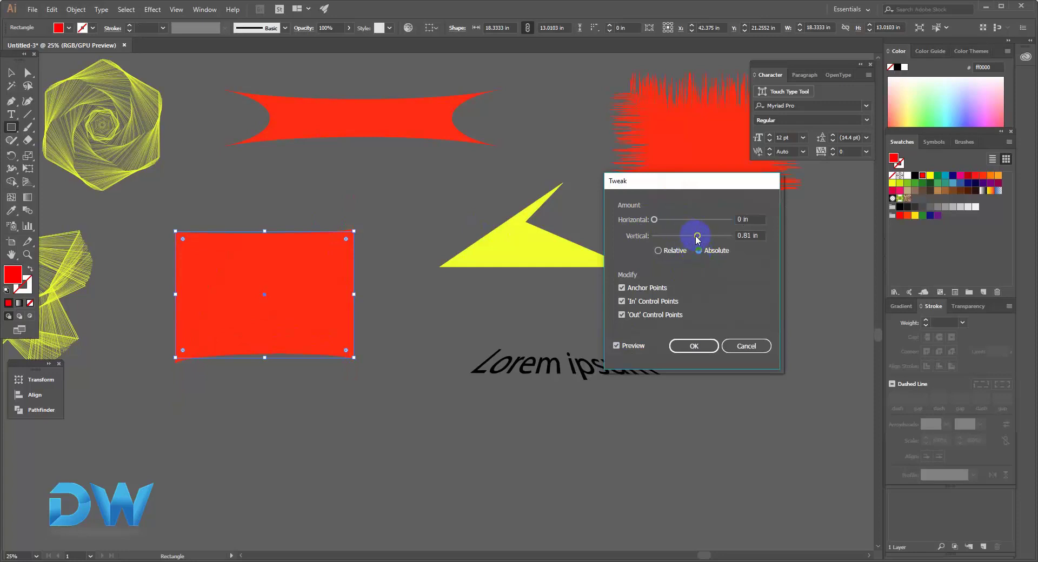
{"action": "left_click", "coordinate": [658, 251]}
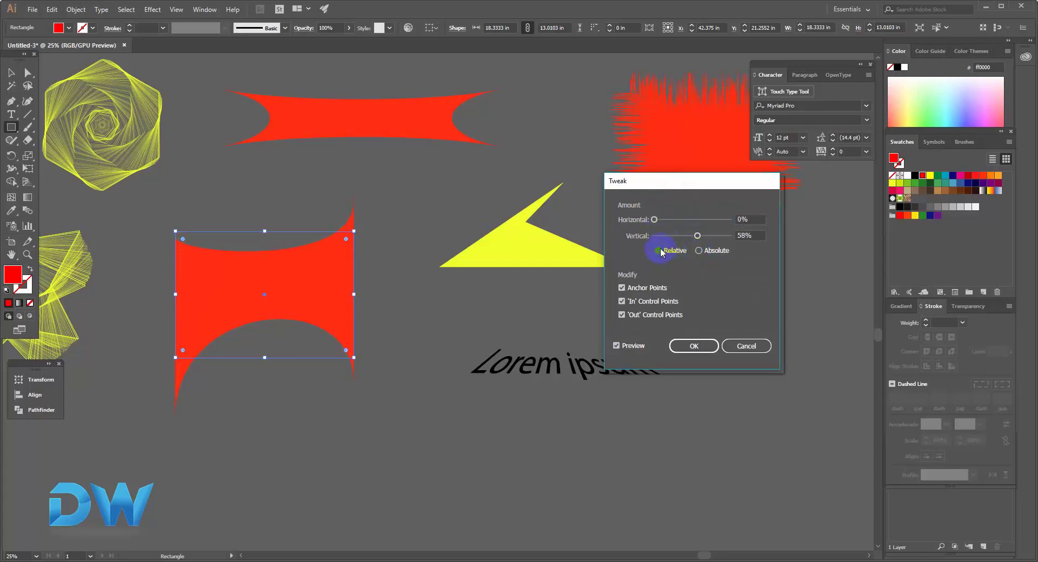
{"action": "mouse_move", "coordinate": [654, 220]}
{"action": "left_mouse_down"}
{"action": "mouse_move", "coordinate": [733, 239]}
{"action": "mouse_move", "coordinate": [672, 222]}
{"action": "mouse_move", "coordinate": [614, 225]}
{"action": "left_mouse_up"}
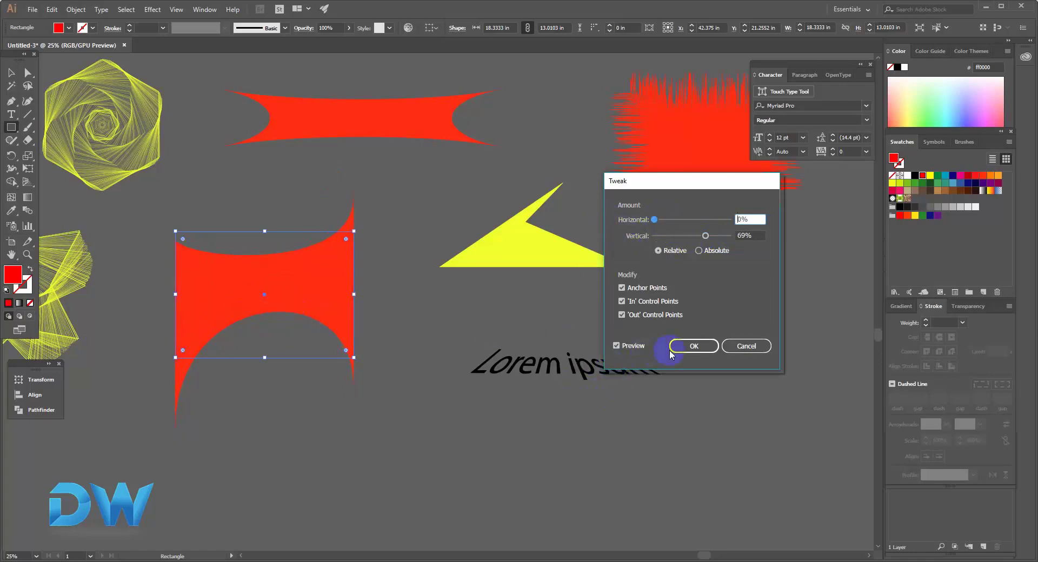
{"action": "left_click", "coordinate": [694, 345]}
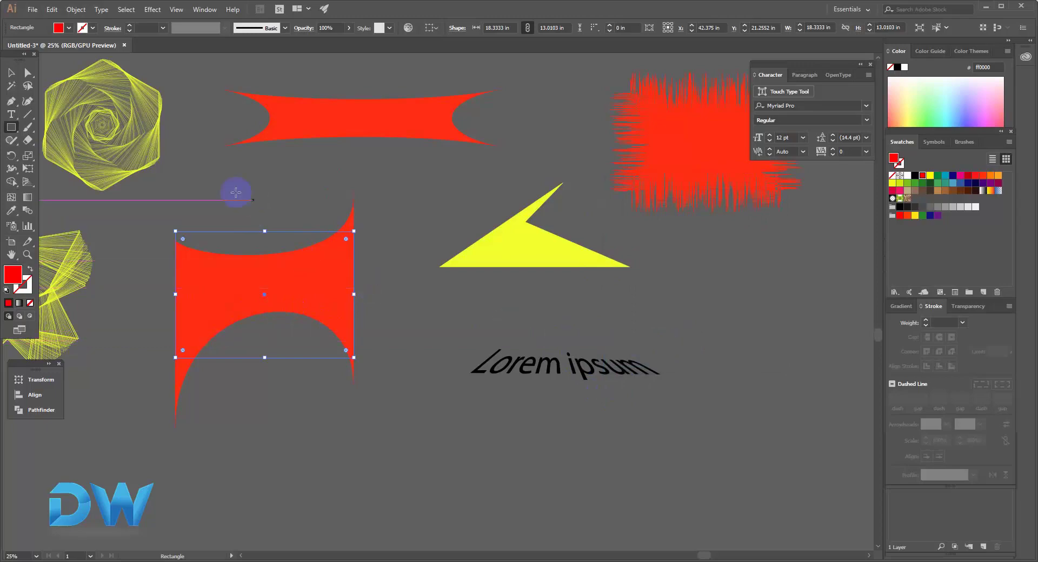
Pan down to the lower red rectangle and apply a Twist effect with angle -36°
{"action": "key", "text": "space"}
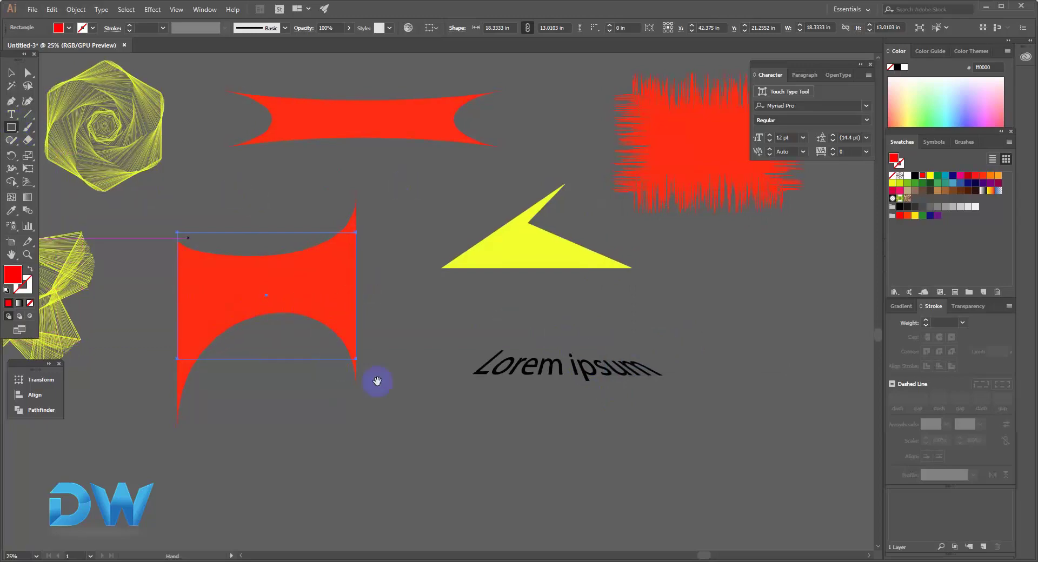
{"action": "mouse_move", "coordinate": [676, 322]}
{"action": "left_mouse_down"}
{"action": "mouse_move", "coordinate": [387, 269]}
{"action": "mouse_move", "coordinate": [217, 306]}
{"action": "mouse_move", "coordinate": [451, 486]}
{"action": "left_mouse_up"}
{"action": "left_click", "coordinate": [160, 12]}
{"action": "mouse_move", "coordinate": [186, 98]}
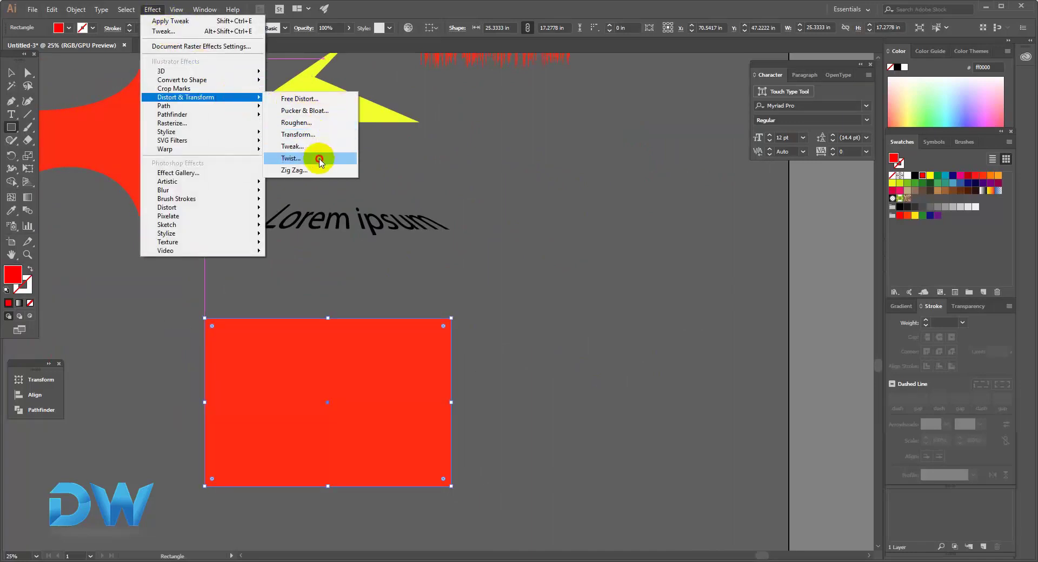
{"action": "left_click", "coordinate": [319, 158]}
{"action": "left_click", "coordinate": [634, 292]}
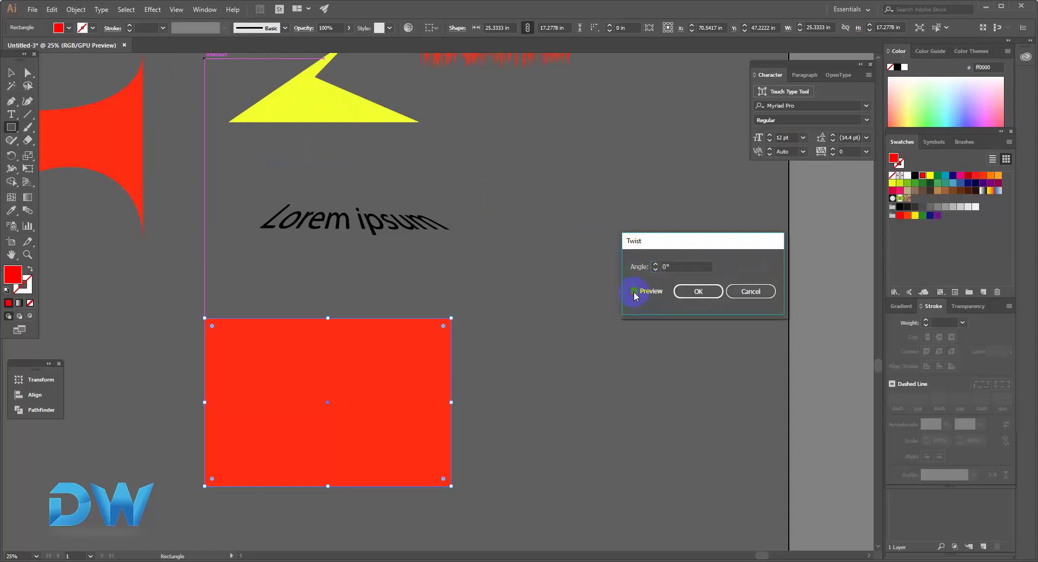
{"action": "left_click", "coordinate": [656, 265]}
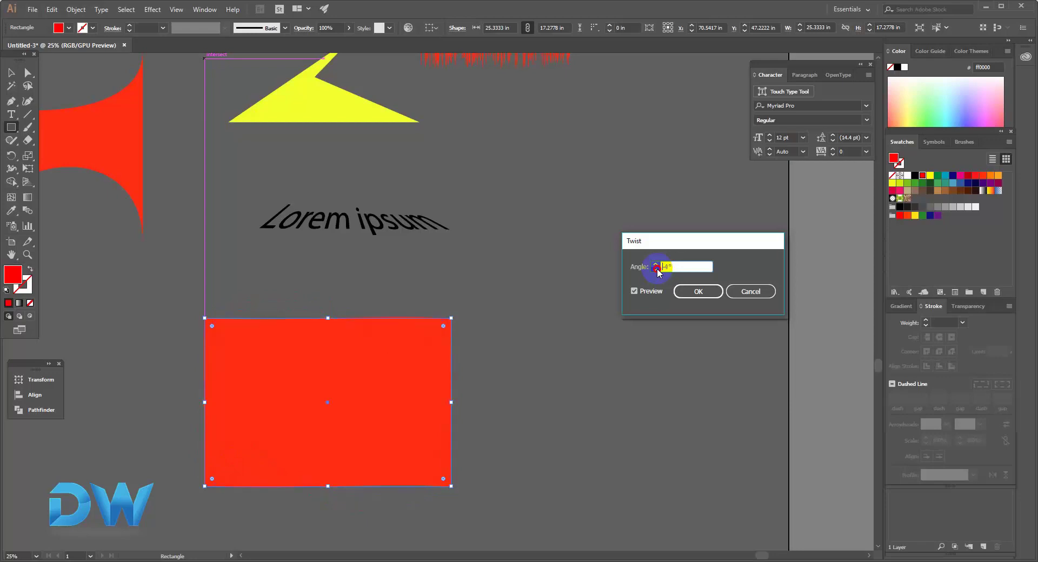
{"action": "left_click", "coordinate": [656, 269]}
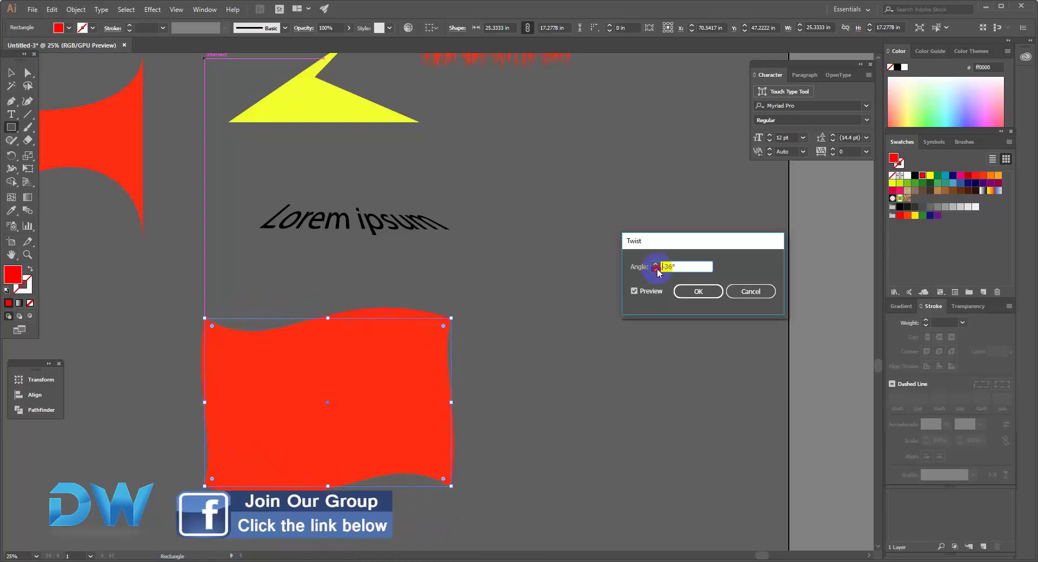
{"action": "left_click", "coordinate": [698, 292]}
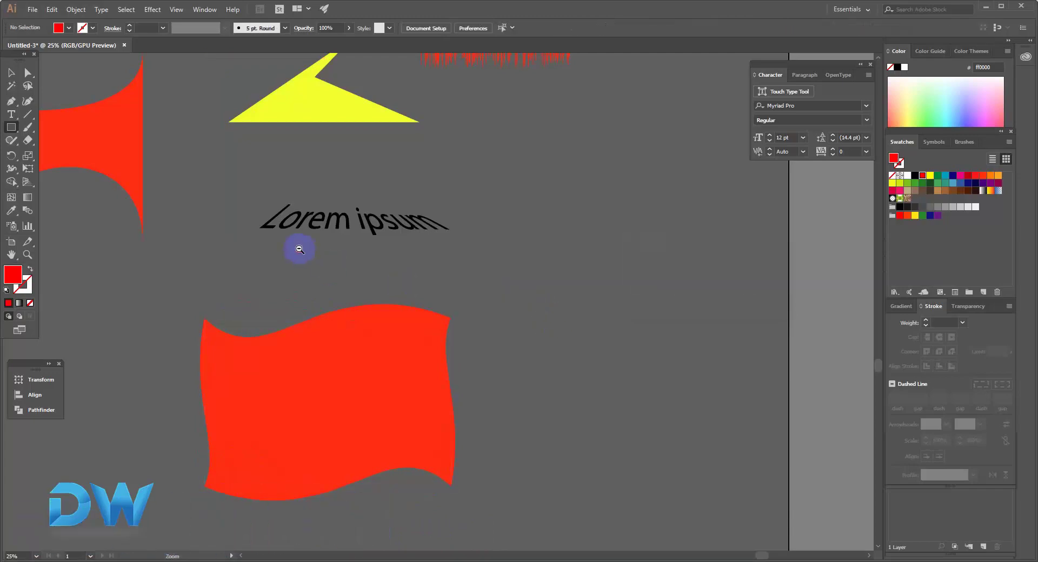
Zoom out to 8.25%, cancel the Save As dialog, and pan to centre all the artwork
{"action": "left_click", "coordinate": [339, 277], "text": "alt"}
{"action": "scroll", "coordinate": [447, 293], "scroll_direction": "down", "scroll_amount": 1}
{"action": "scroll", "coordinate": [461, 264], "scroll_direction": "down", "scroll_amount": 3}
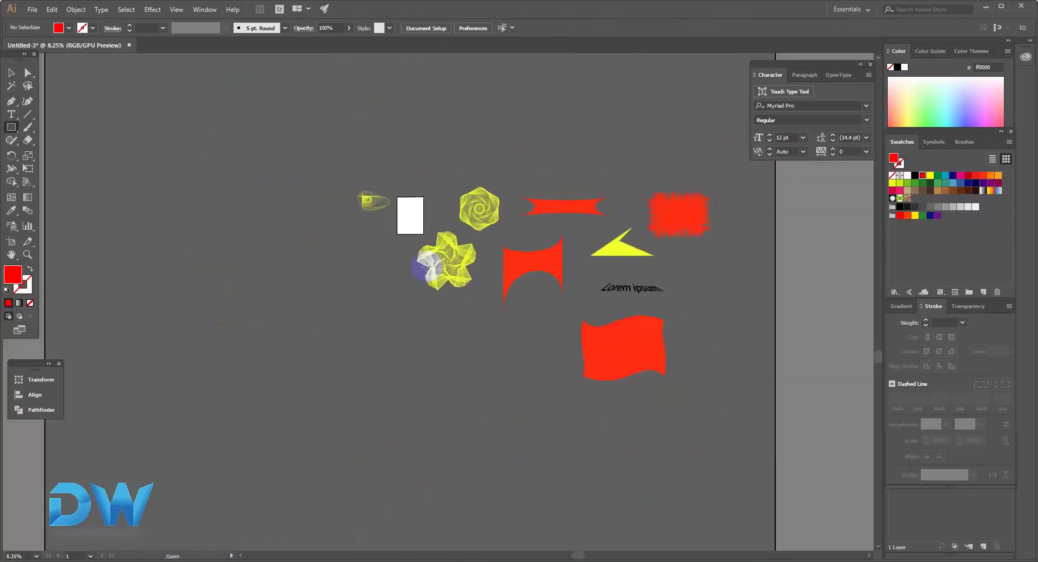
{"action": "key", "text": "ctrl+s"}
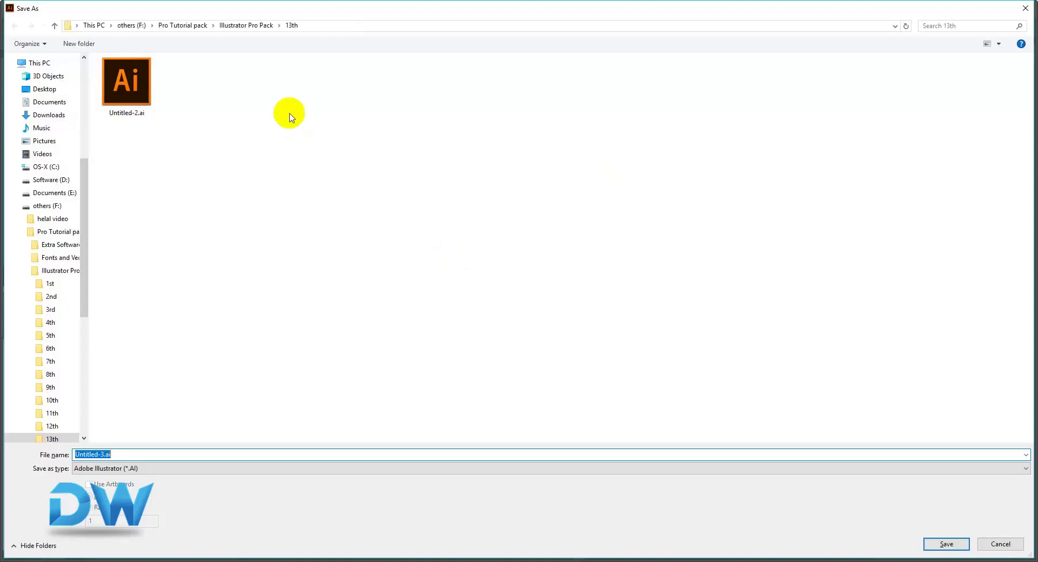
{"action": "left_click", "coordinate": [1025, 8]}
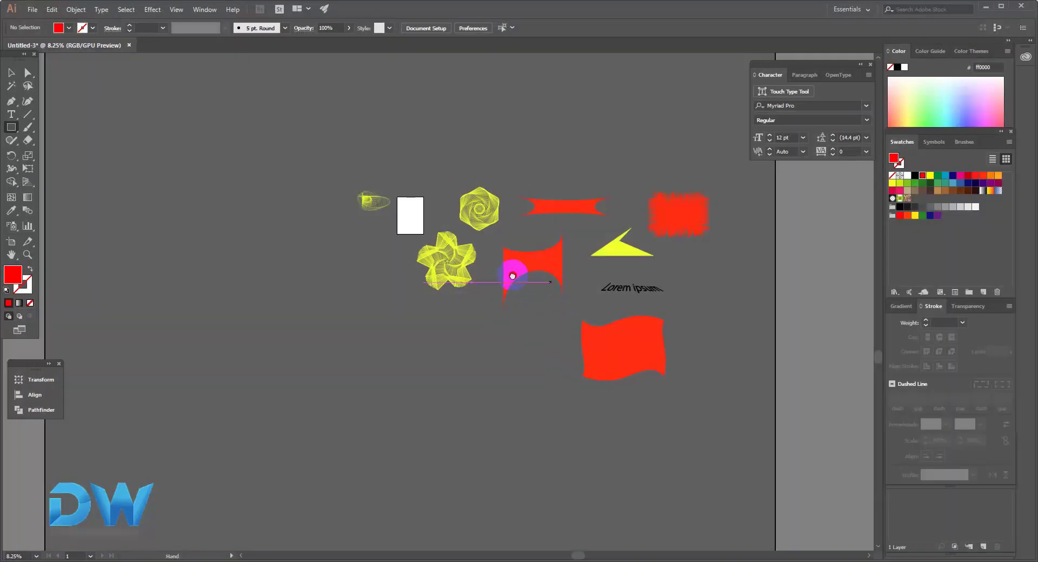
{"action": "left_click_drag", "start_coordinate": [514, 276], "coordinate": [439, 276]}
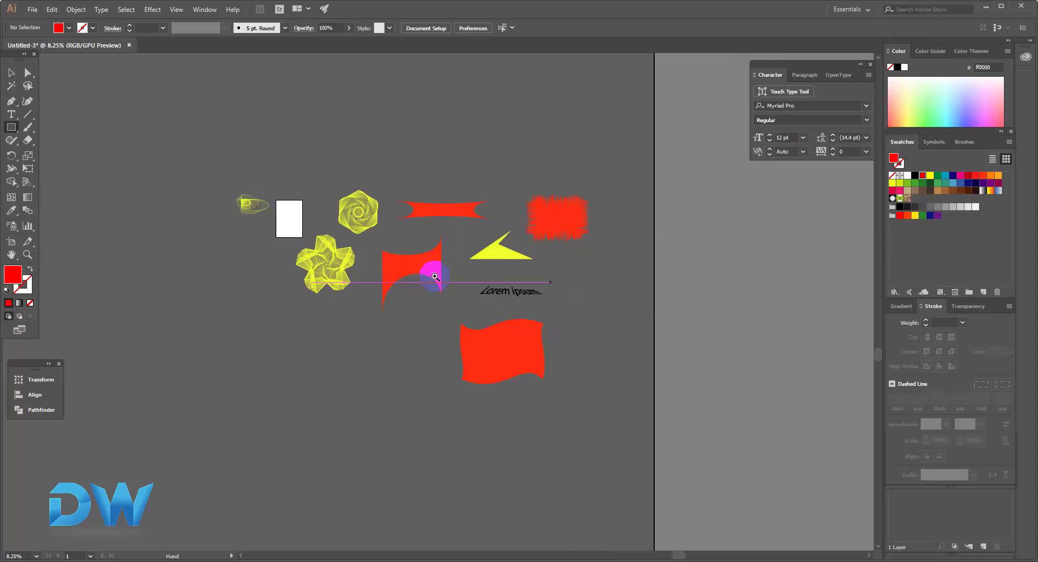